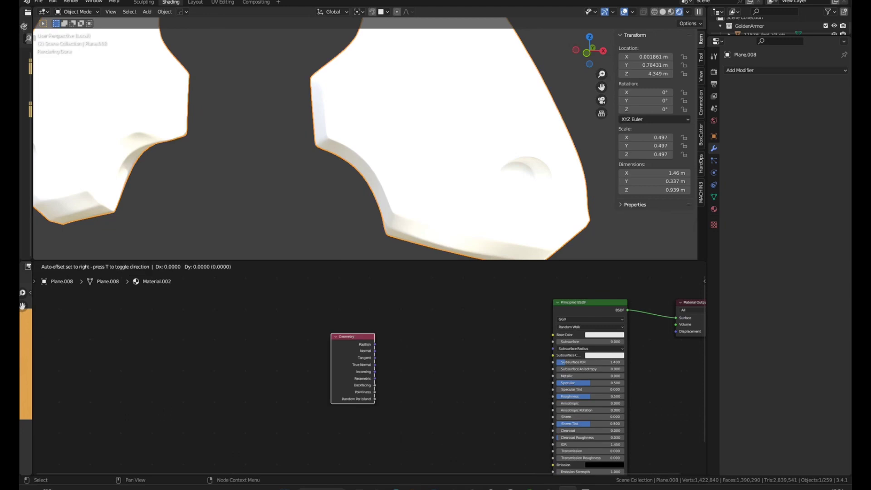
- Place the Geometry node, add a ColorRamp beside it, and connect Pointiness to the ramp's Fac
click(287, 325)
middle_drag(358, 319, 351, 320)
key(shift+a)
click(352, 320)
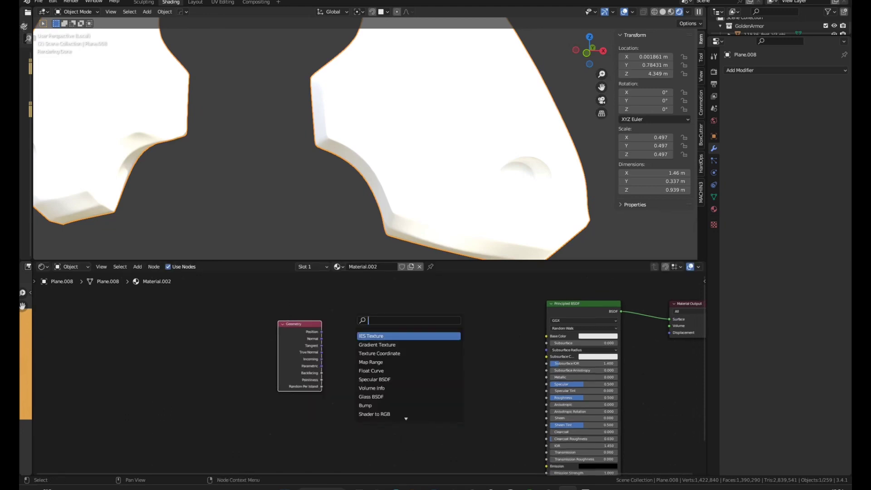
text(ramp)
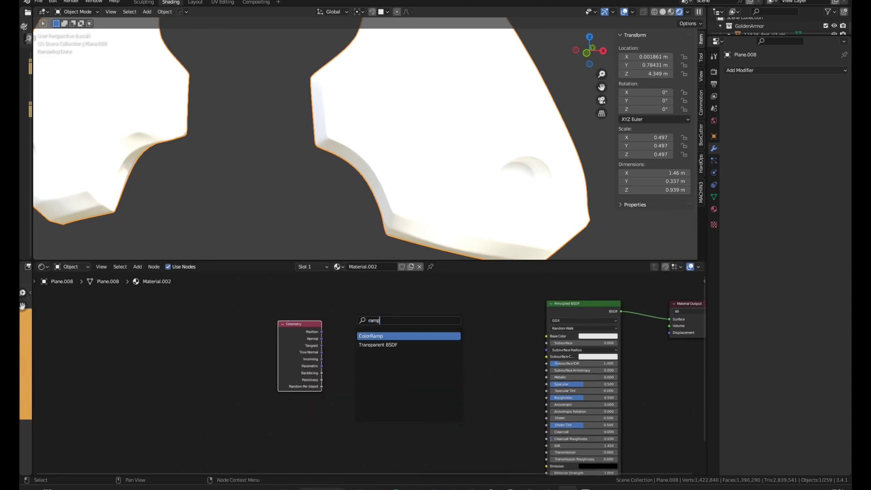
key(Return)
click(364, 323)
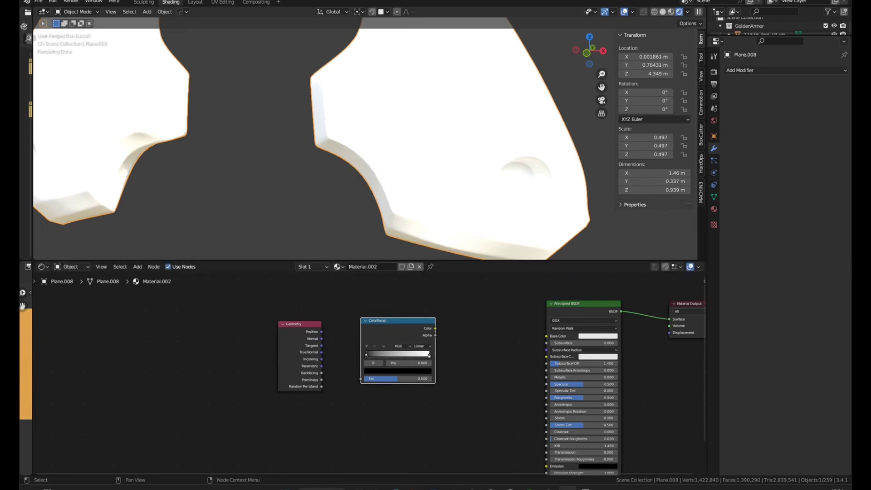
scroll(362, 367, up, 3)
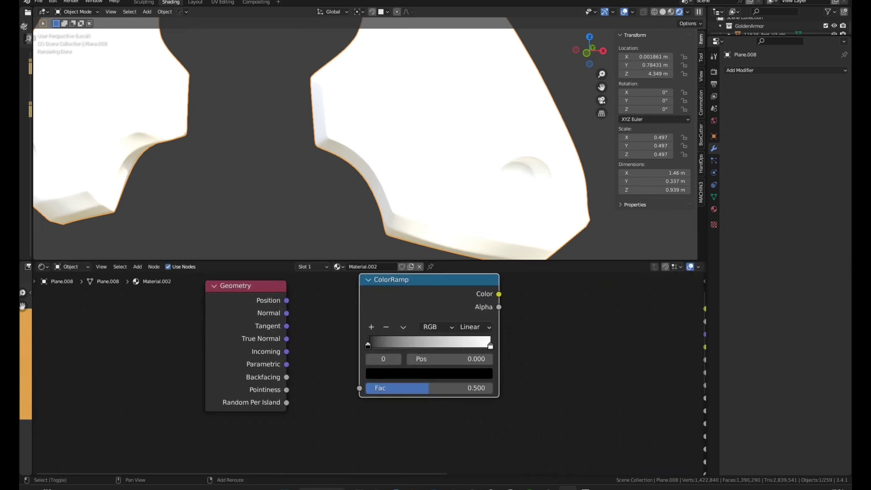
drag(286, 390, 360, 387)
- Preview the Geometry node's outputs on the armor piece one after another, through Parametric up to Pointiness
ctrl+shift+click(245, 336)
ctrl+shift+click(246, 335)
ctrl+shift+click(246, 335)
ctrl+shift+click(245, 336)
ctrl+shift+click(245, 335)
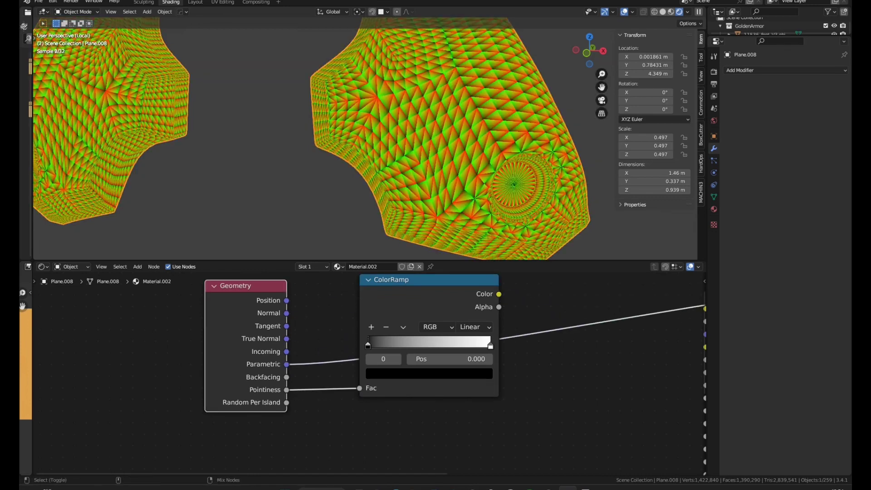
ctrl+shift+click(246, 336)
ctrl+shift+click(246, 336)
scroll(388, 174, up, 2)
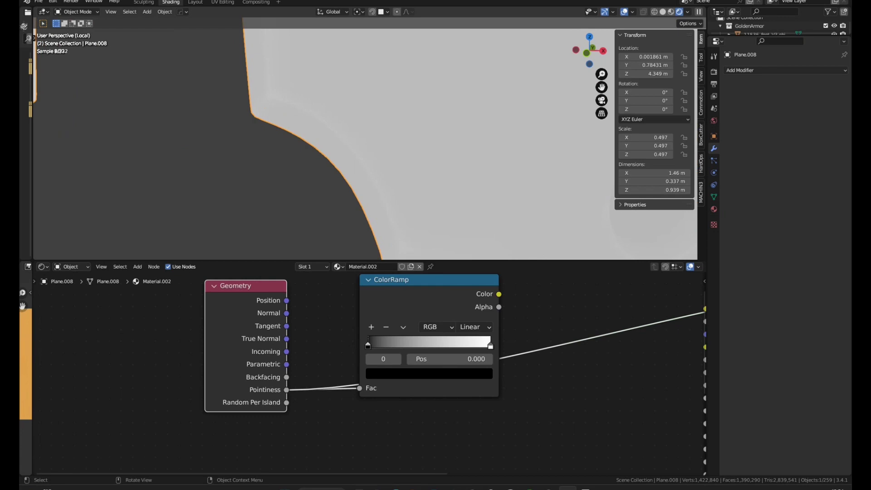
- Preview the Pointiness ColorRamp and tighten it by moving the black stop to 0.505 with the white stop just beyond it
ctrl+shift+click(429, 306)
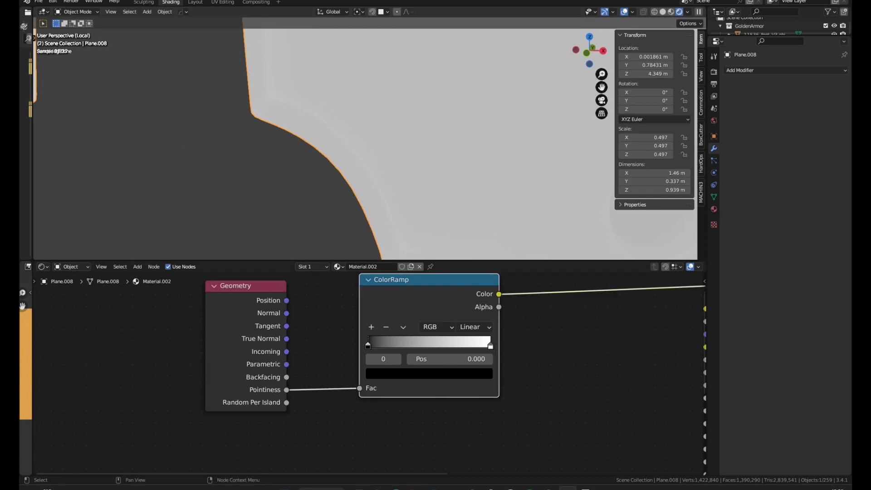
drag(408, 307, 414, 307)
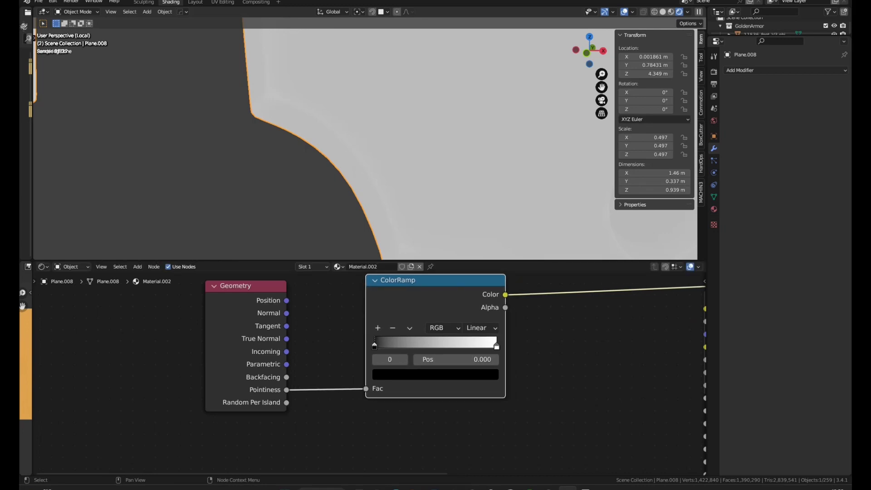
drag(374, 344, 427, 345)
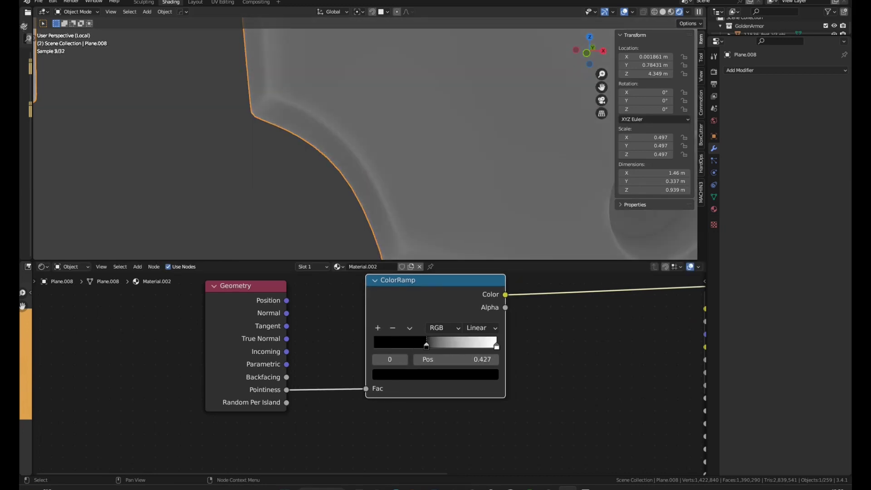
drag(496, 344, 436, 346)
click(427, 345)
click(434, 345)
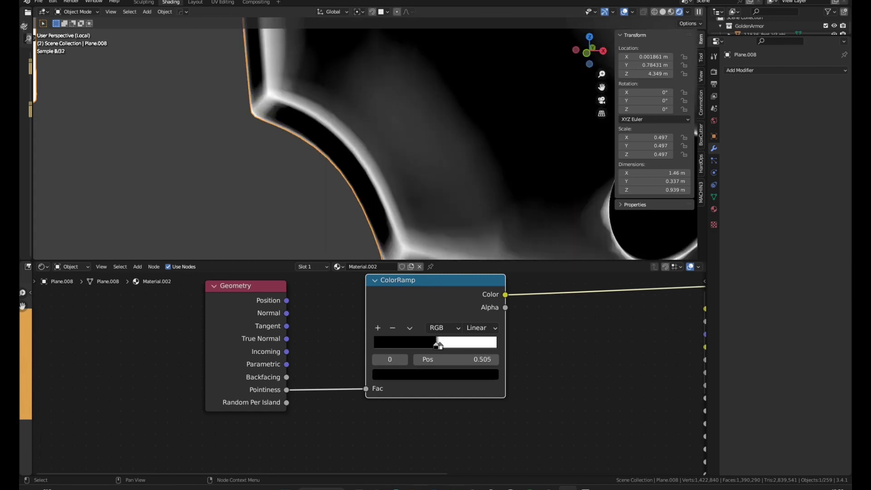
scroll(382, 151, down, 5)
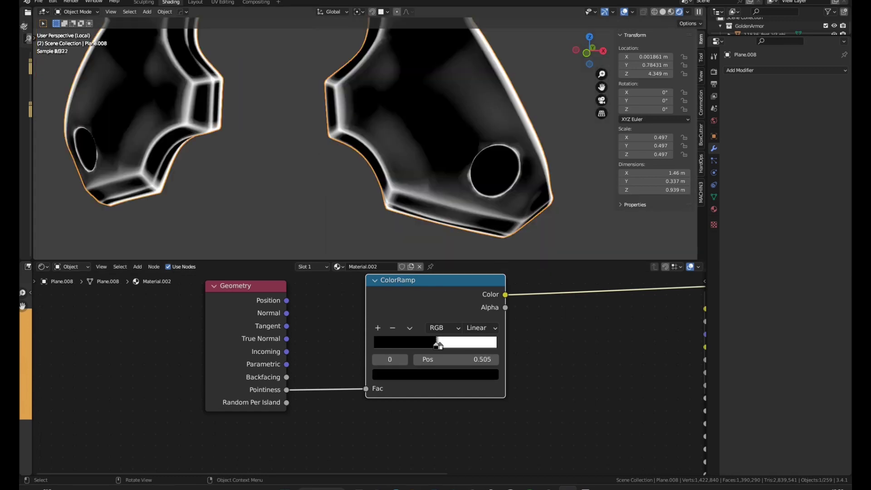
- Add a Noise Texture node and place it below the Geometry node
scroll(515, 338, down, 4)
middle_drag(515, 338, 434, 318)
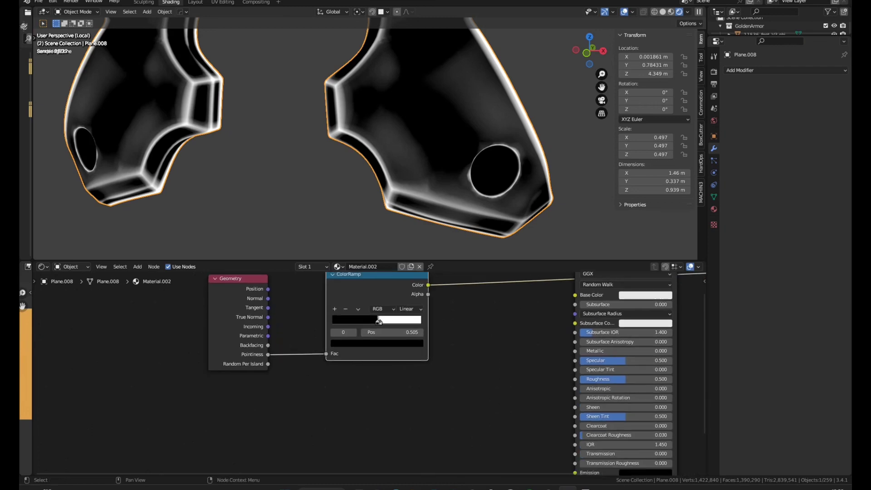
key(shift+a)
text(s)
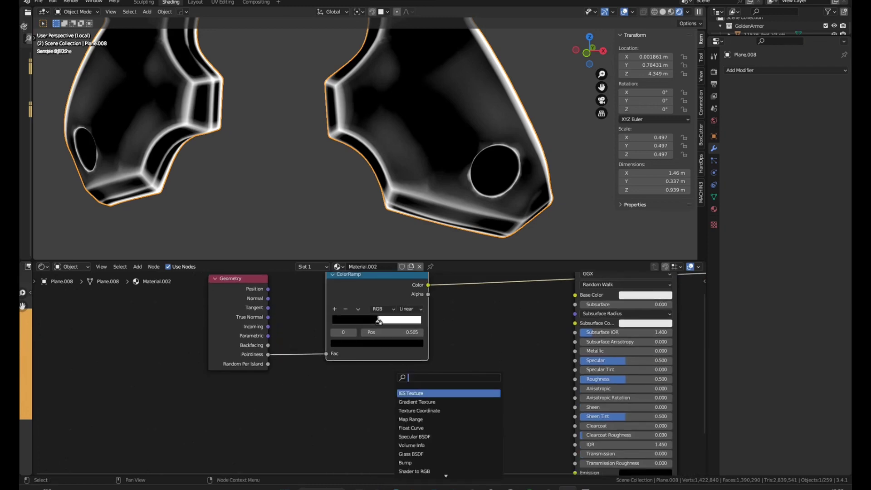
text(noise)
key(Return)
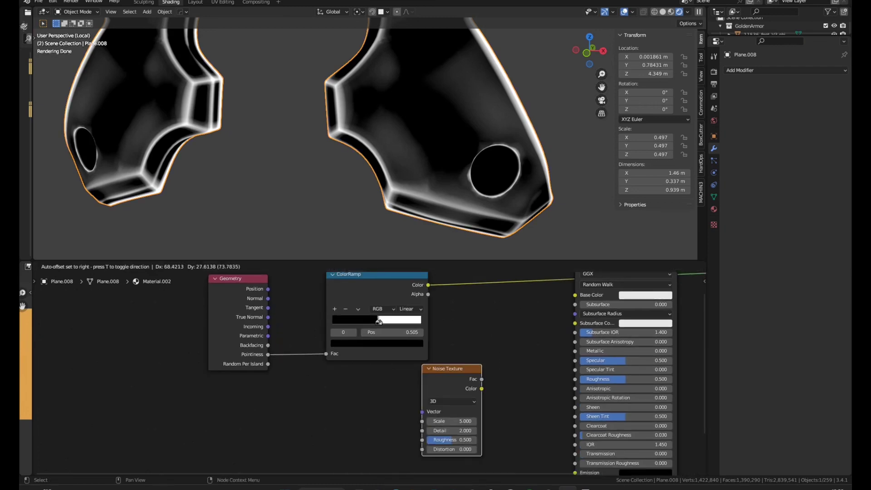
click(245, 389)
- Set the Noise Texture's Scale to 44, Detail to 3 and Roughness to 1
middle_drag(245, 389, 257, 315)
scroll(369, 369, up, 4)
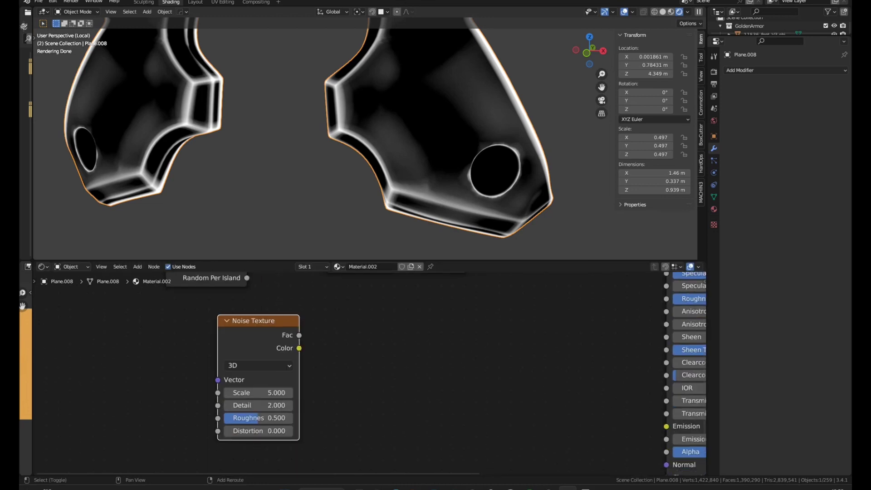
click(258, 392)
text(44)
key(Return)
click(258, 405)
key(Return)
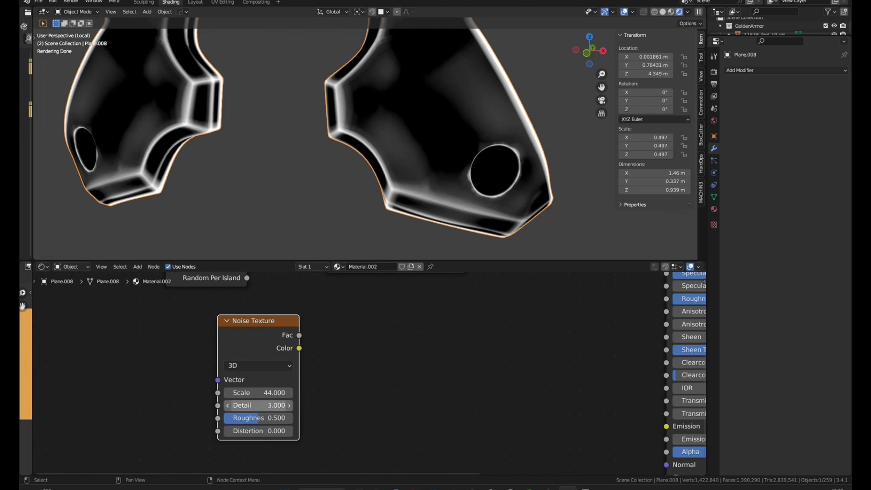
drag(258, 418, 293, 418)
- Add a ColorRamp fed by the Noise Texture's Color, with the black stop at 0.241 and the white stop at 0.955
middle_drag(371, 304, 358, 327)
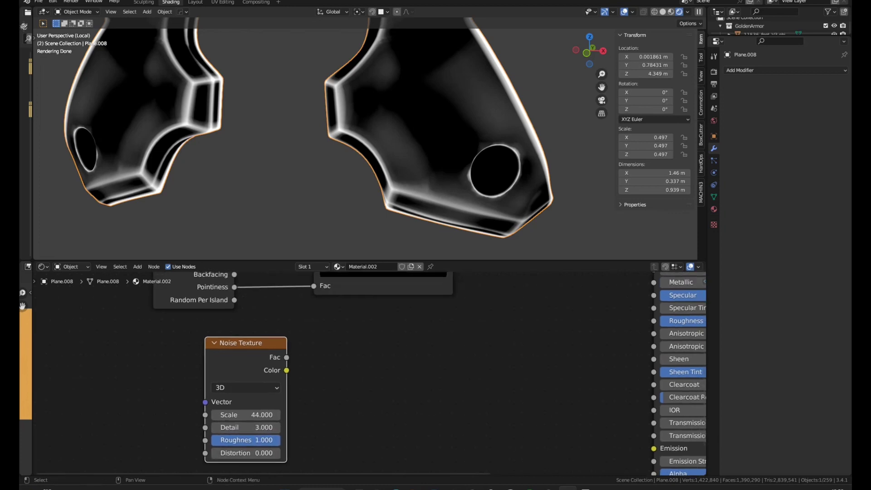
key(shift+a)
text(scol)
key(Return)
click(358, 327)
drag(286, 370, 358, 440)
drag(366, 397, 396, 399)
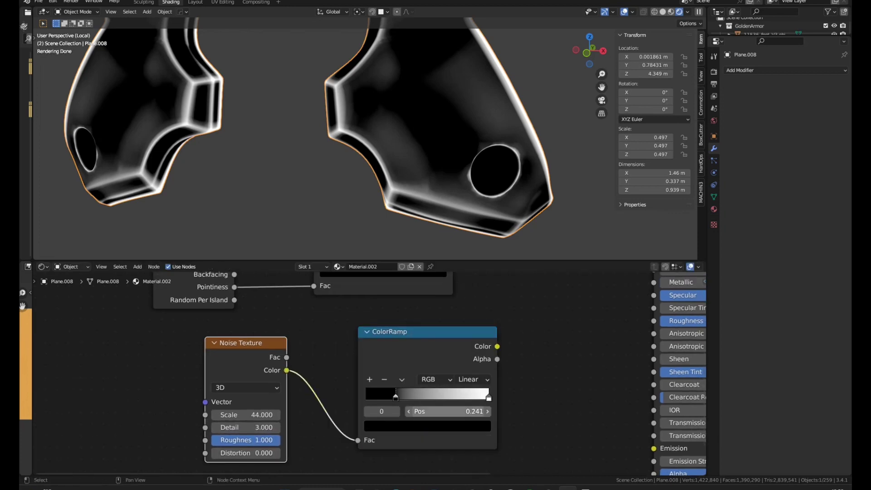
drag(489, 397, 483, 395)
- Preview the Noise Texture's Fac output, and delete the Noise Texture together with its ColorRamp
scroll(487, 394, down, 4)
middle_drag(486, 395, 412, 402)
ctrl+shift+click(238, 380)
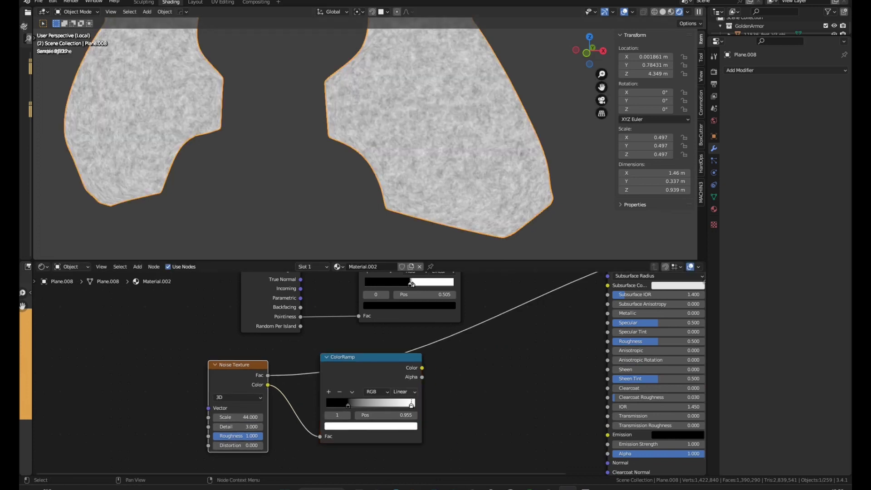
drag(429, 436, 259, 363)
key(x)
- Add a fresh Noise Texture below the Geometry node, preview it, and set Scale to 44, Detail to 3 and Roughness to 1
key(shift+a)
text(snoi)
key(Return)
click(241, 361)
ctrl+shift+click(270, 371)
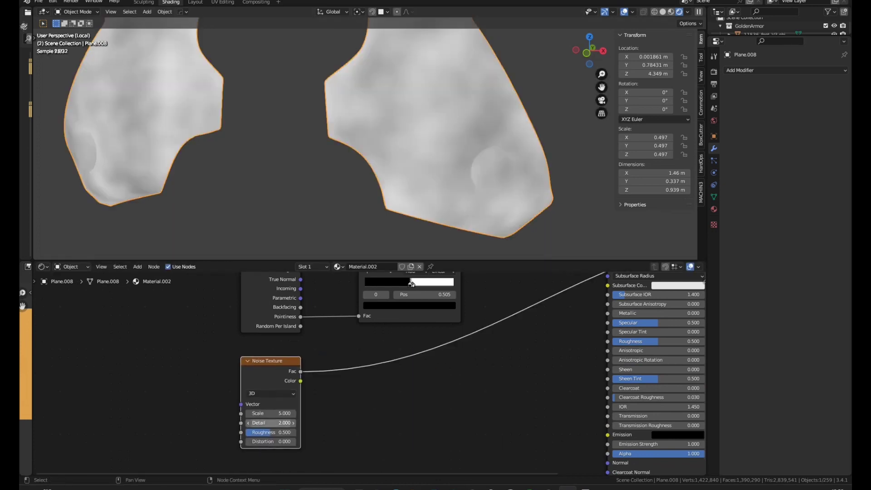
drag(270, 413, 296, 432)
- Duplicate the ColorRamp for the Noise Texture's Fac, spread its stops with white at 0.955, and preview it
middle_drag(390, 344, 355, 369)
click(372, 284)
key(shift+d)
click(370, 385)
drag(374, 410, 412, 410)
scroll(408, 386, down, 6)
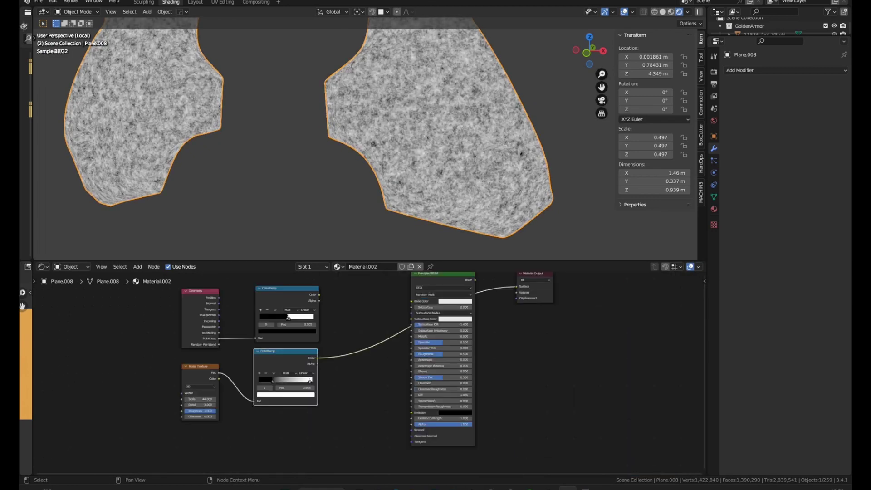
- Add a Mix node between the ColorRamps and the Principled BSDF and set its data type to Color
drag(561, 335, 561, 308)
scroll(403, 344, up, 4)
key(shift+a)
click(390, 344)
text(mi)
key(Return)
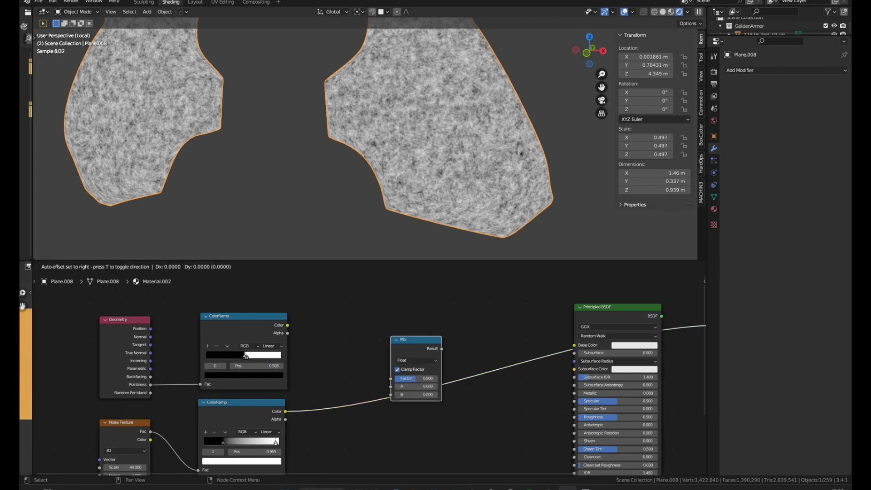
click(409, 332)
click(431, 349)
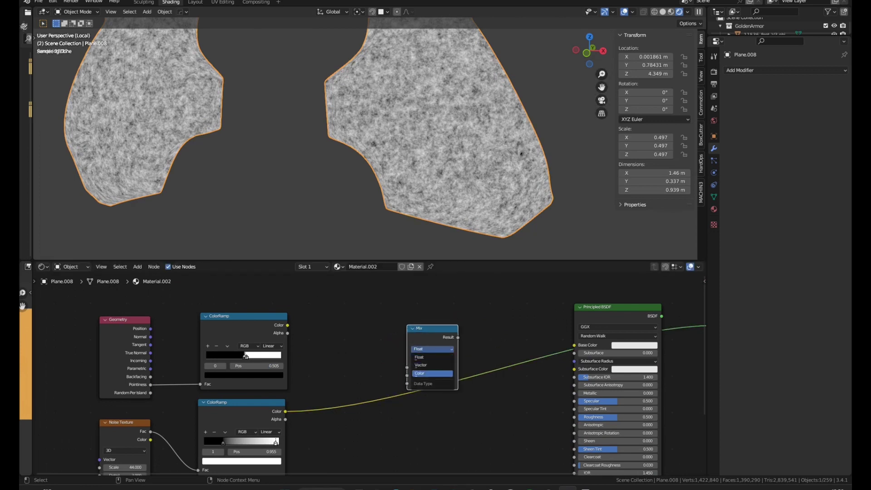
click(419, 373)
- Set the Mix node's blending mode to Subtract and drop it onto the noise ColorRamp's output link, feeding input A
click(433, 357)
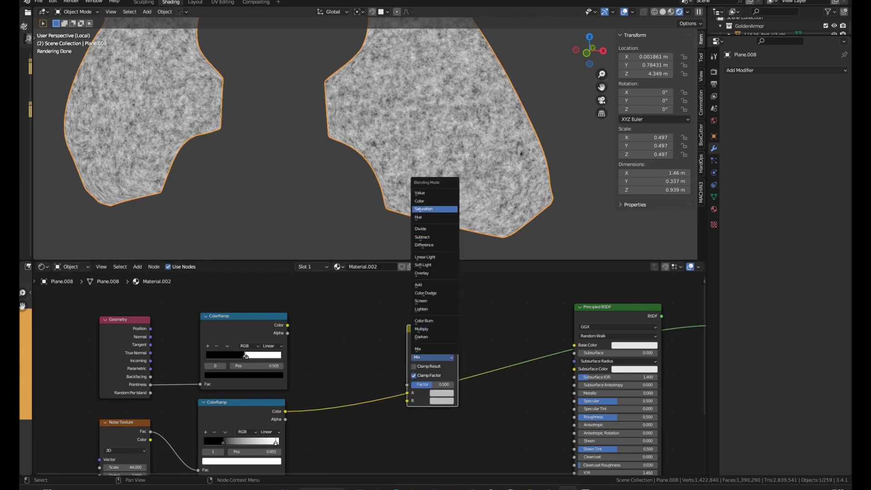
click(424, 209)
click(434, 357)
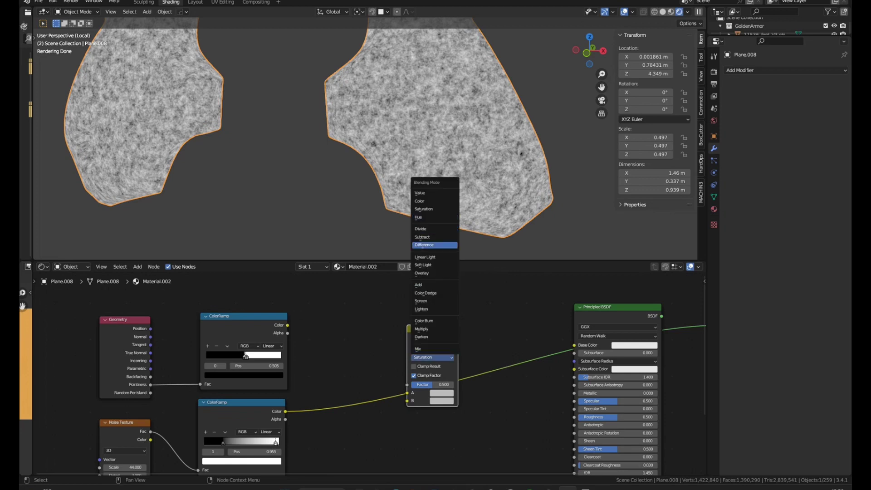
click(422, 236)
key(g)
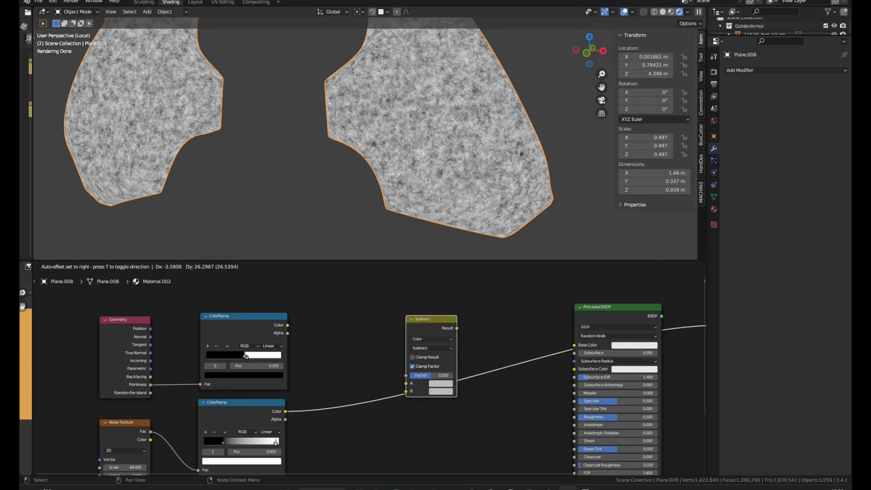
click(430, 344)
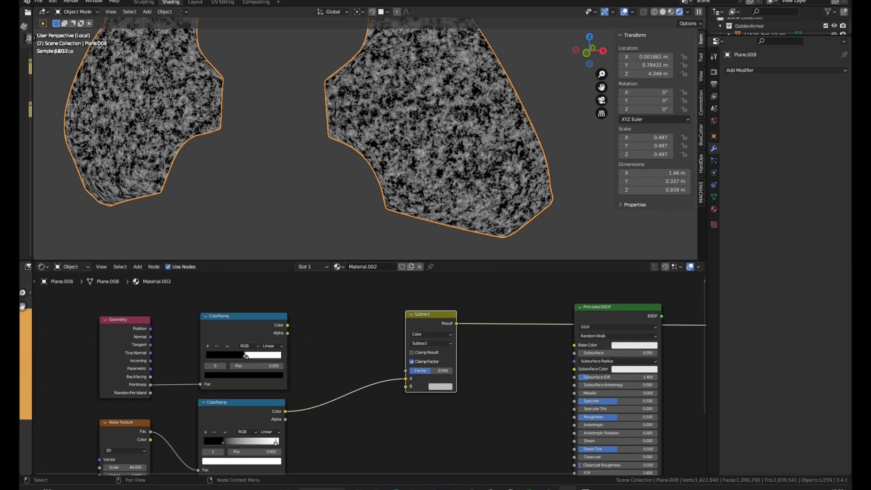
- Connect the Pointiness ColorRamp's Color to the Subtract node's Factor and insert an Invert node on that link
drag(288, 325, 405, 370)
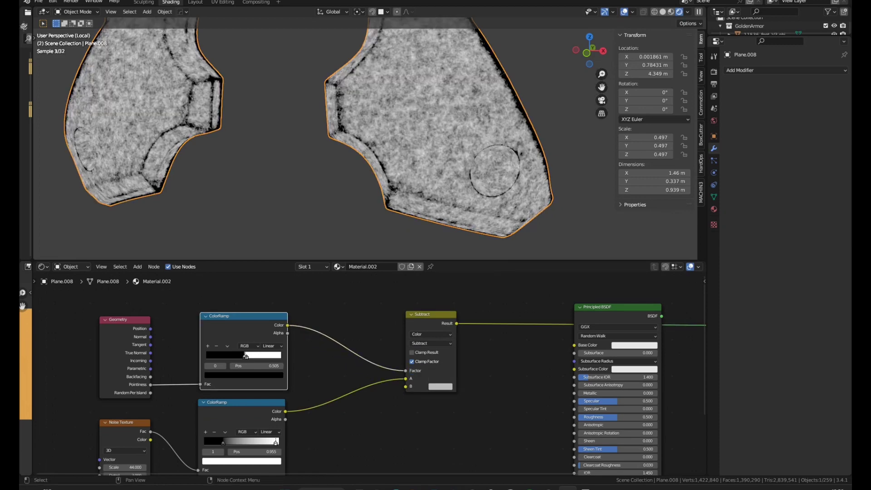
key(shift+a)
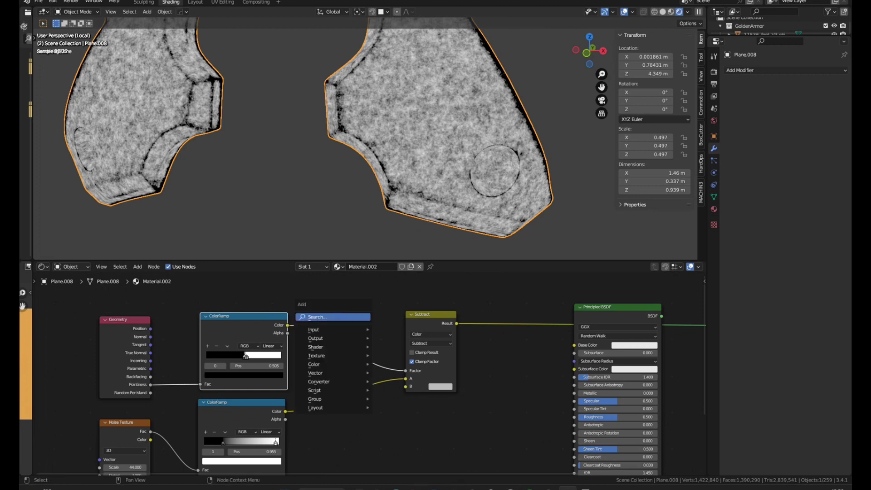
text(invert)
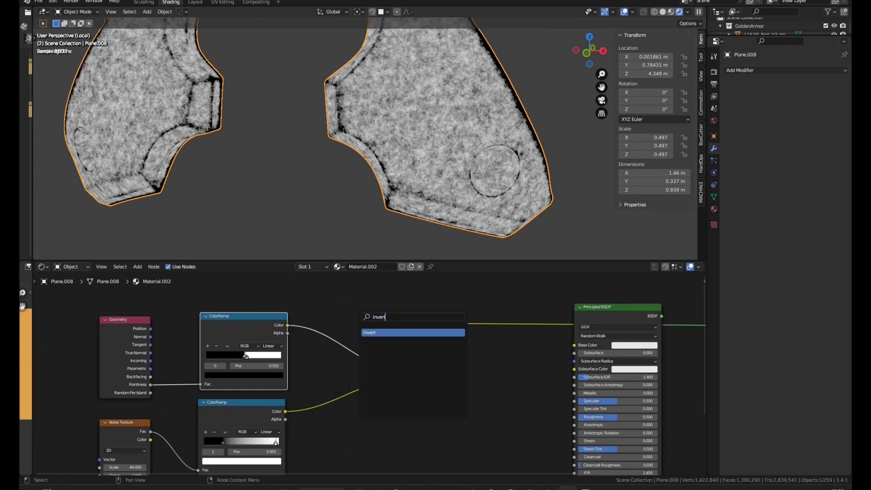
key(Return)
click(326, 320)
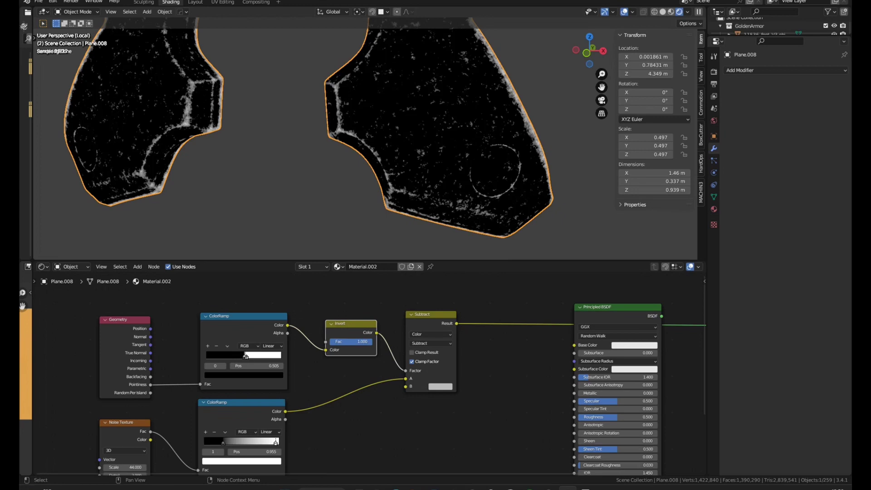
- Slightly brighten the Subtract node's B color by raising its Value
middle_drag(385, 353, 380, 352)
click(434, 385)
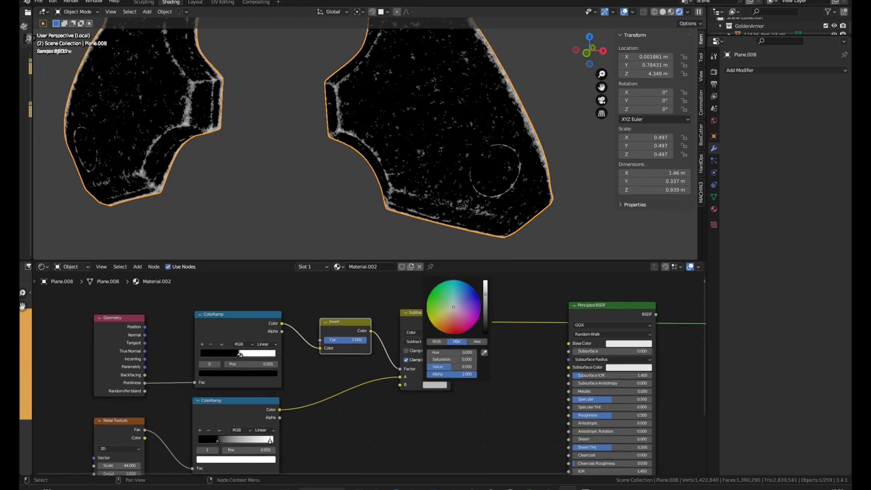
drag(452, 367, 458, 366)
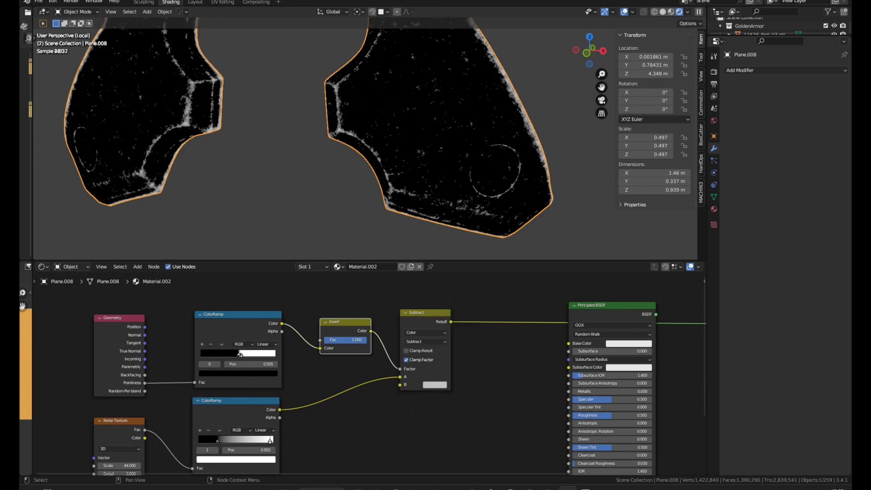
- Shift the Pointiness ColorRamp's stops darker with the white stop at 0.509, and set the Subtract node's B color to white
scroll(252, 368, up, 2)
drag(234, 350, 230, 350)
drag(239, 350, 234, 350)
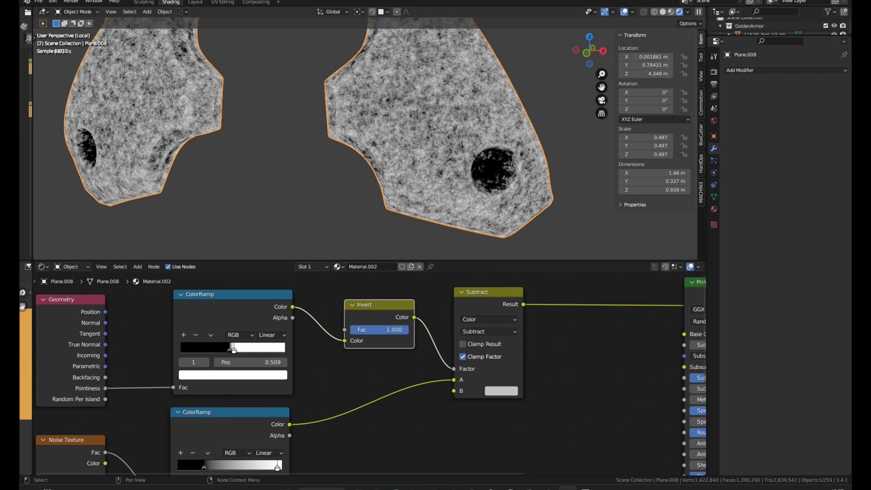
click(501, 391)
drag(528, 365, 558, 365)
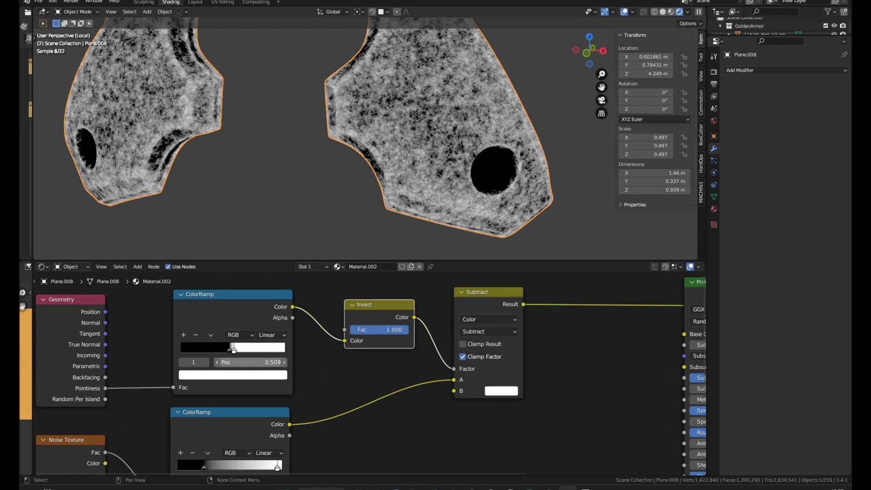
- Move the white stop of the Pointiness ColorRamp to position 0.514
drag(230, 350, 233, 349)
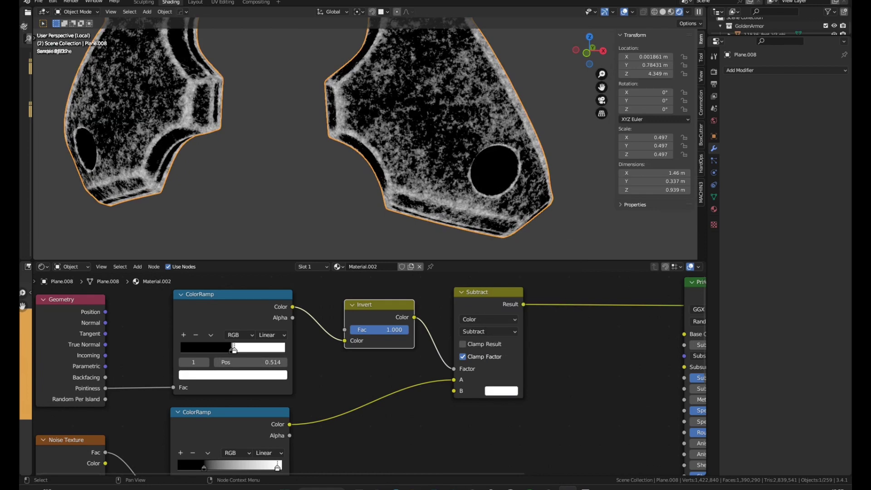
scroll(417, 383, down, 3)
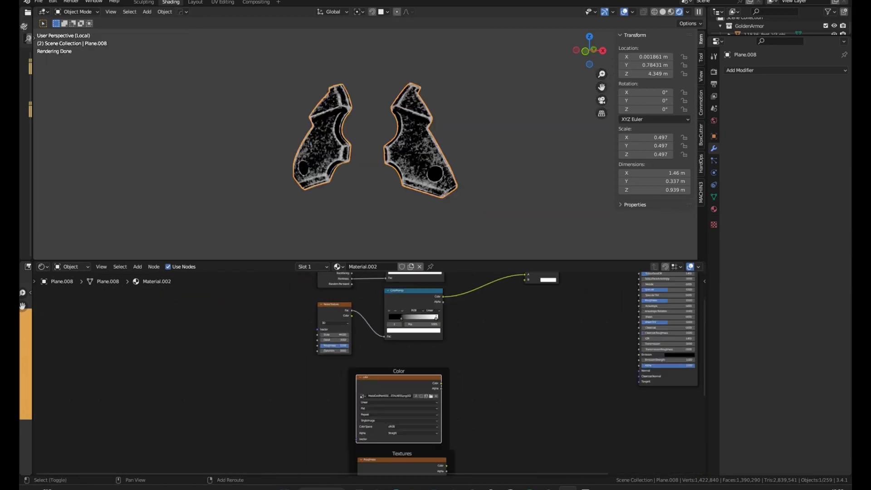
- Relabel the lower Roughness image texture, which uses the green_metal_rust_nor image, as normal
scroll(336, 372, up, 2)
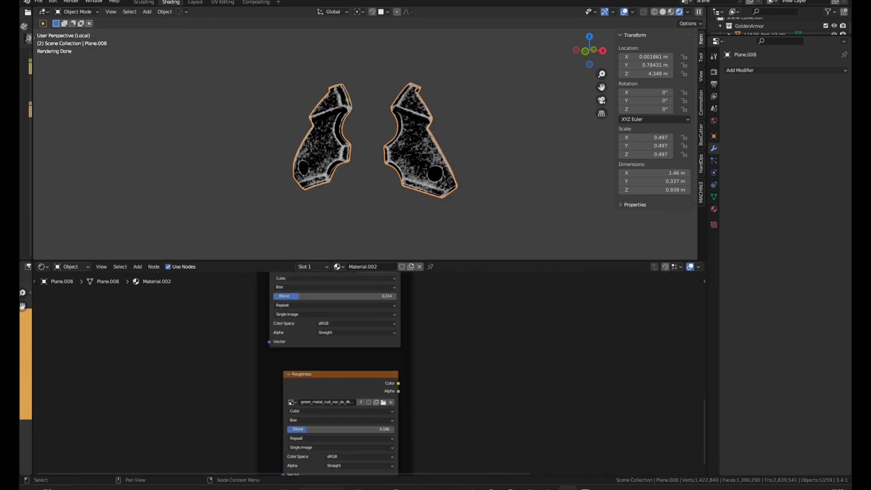
right_click(272, 374)
click(254, 365)
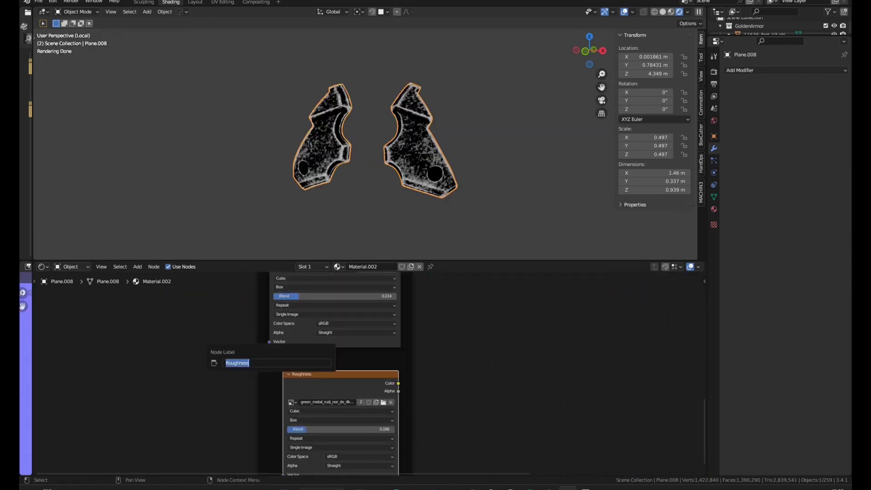
text(normal)
key(Return)
- Set the color image texture's interpolation to Cubic and its projection to Box
scroll(313, 318, down, 4)
middle_drag(313, 317, 287, 444)
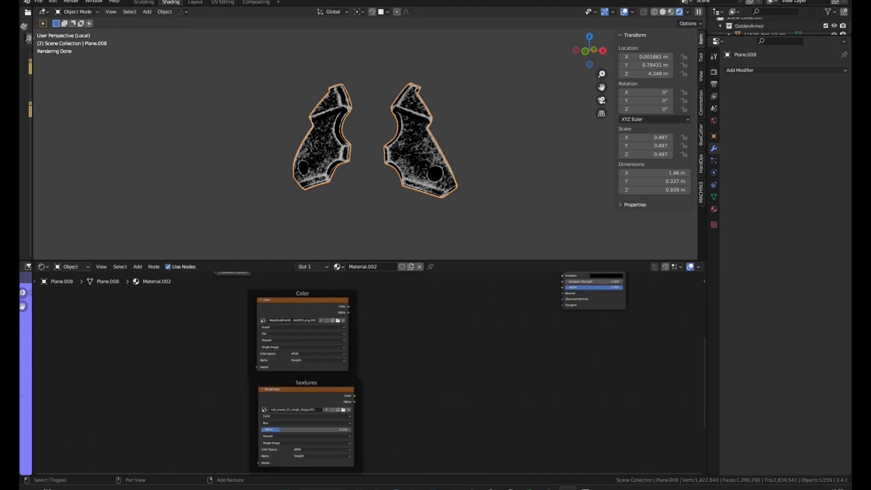
middle_drag(292, 343, 308, 388)
scroll(309, 387, up, 10)
click(330, 355)
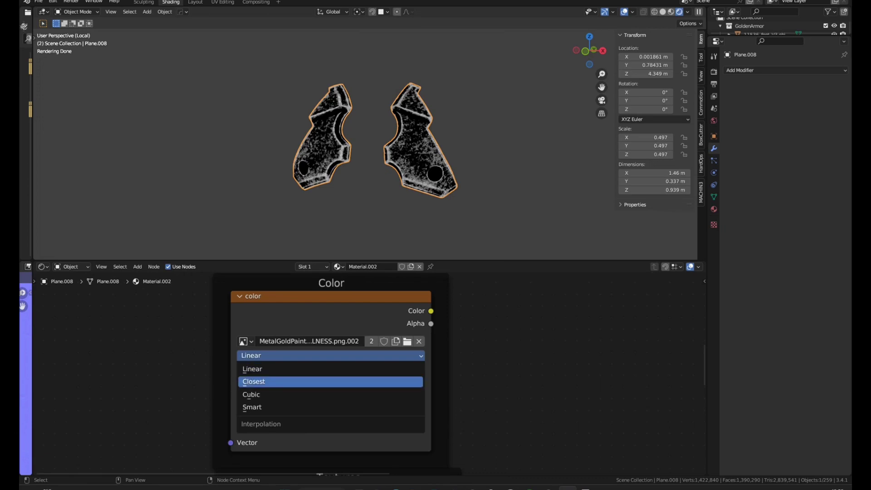
click(254, 393)
click(254, 370)
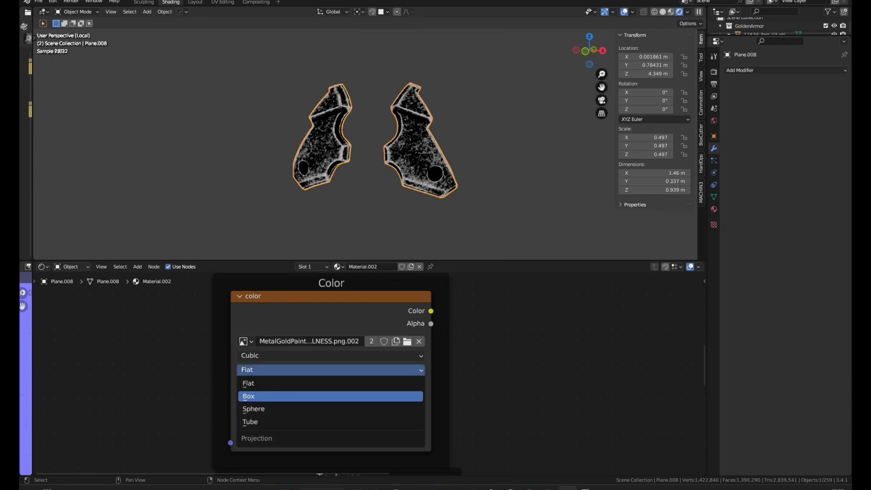
click(254, 397)
- Add Texture Coordinate and Mapping nodes to the color image texture and move the pair down near the texture nodes
scroll(195, 352, down, 3)
middle_drag(195, 351, 324, 380)
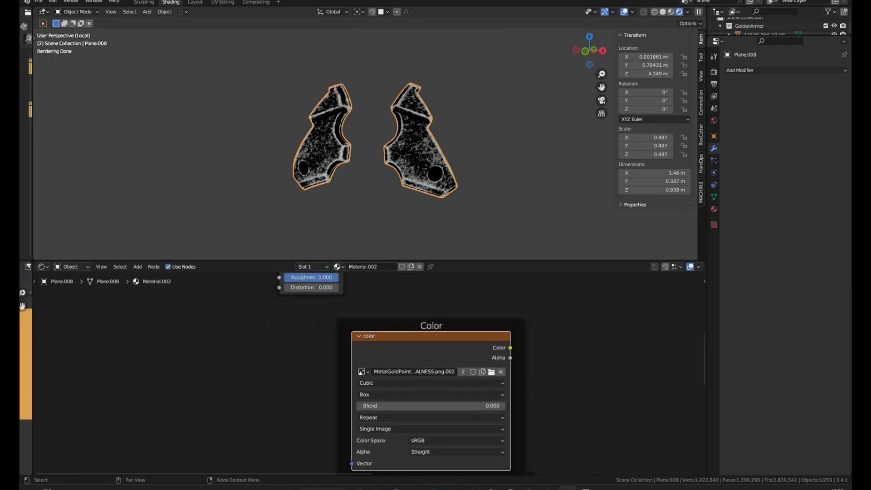
key(ctrl+t)
scroll(390, 395, down, 5)
middle_drag(390, 394, 526, 356)
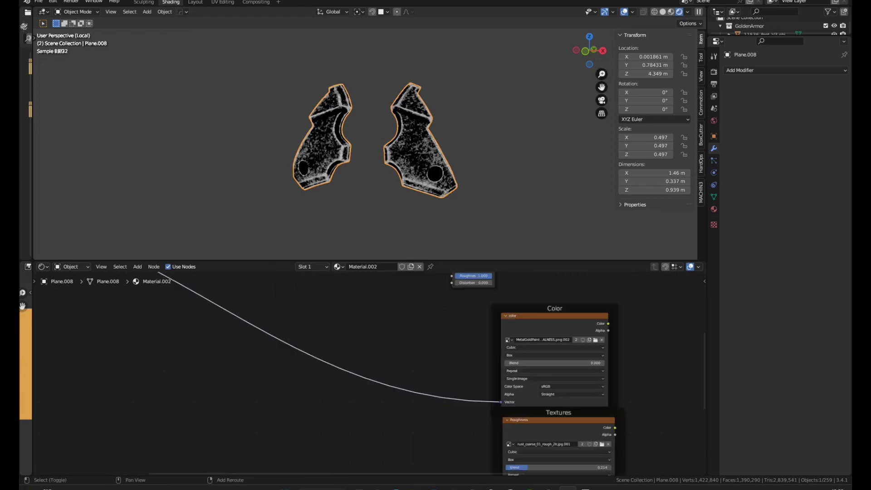
scroll(268, 356, down, 11)
drag(161, 344, 43, 276)
key(g)
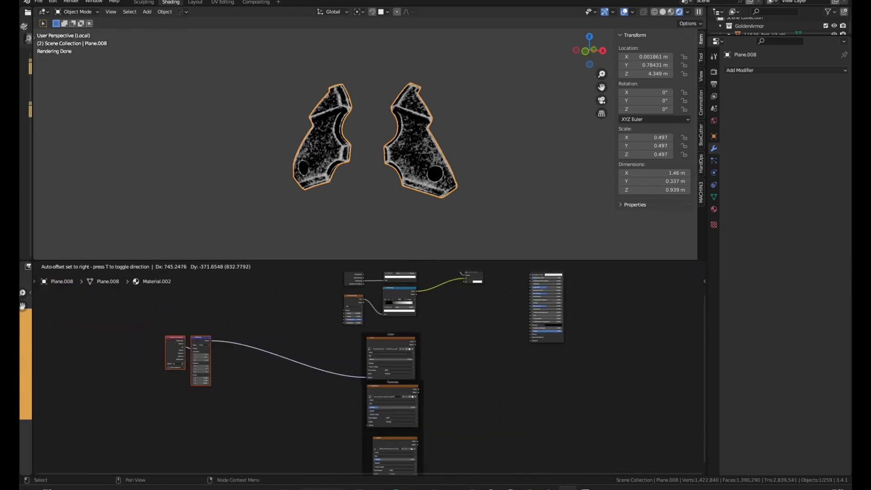
key(Return)
scroll(359, 413, up, 3)
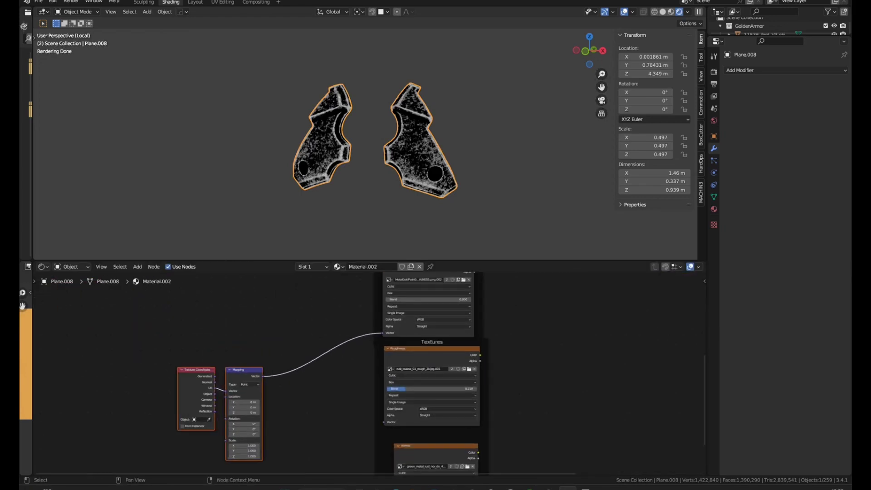
- Connect the Mapping Vector to the Roughness and normal textures, and feed Mapping from the Texture Coordinate's Generated output
drag(383, 422, 262, 376)
middle_drag(263, 376, 289, 292)
drag(420, 434, 289, 292)
drag(420, 435, 420, 435)
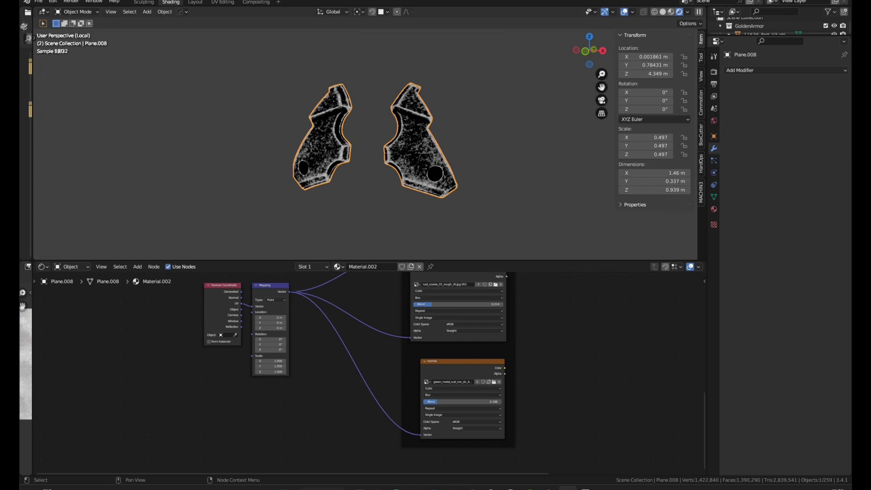
scroll(241, 290, up, 2)
drag(241, 293, 254, 311)
- Add a Mix node between the color texture and the Principled BSDF and set its data type to Color
scroll(363, 327, down, 4)
shift+middle_drag(385, 317, 263, 425)
shift+middle_drag(385, 336, 272, 439)
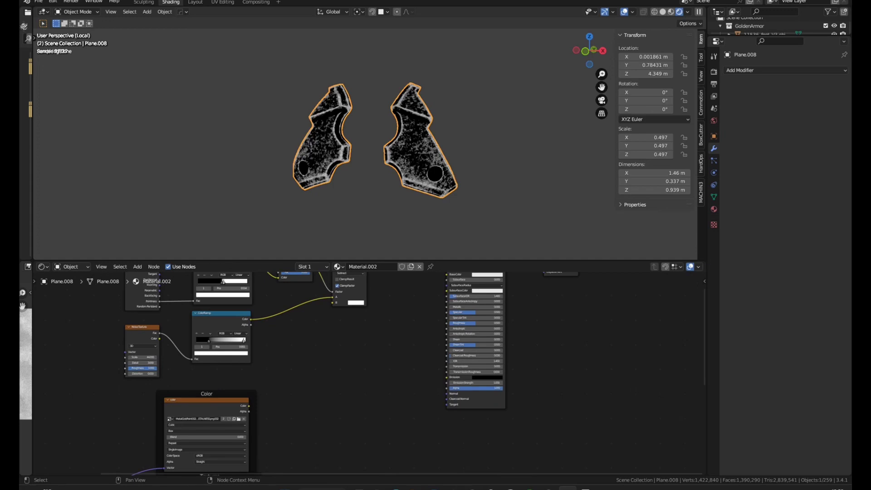
mouse_move(345, 363)
shift+middle_down()
mouse_move(334, 385)
mouse_move(351, 349)
shift+middle_up()
key(shift+a)
click(352, 349)
text(mix)
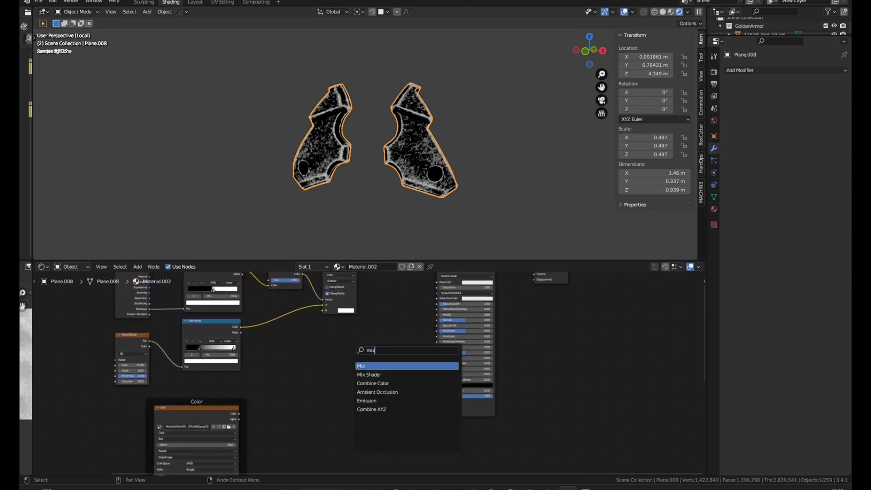
key(Return)
click(328, 380)
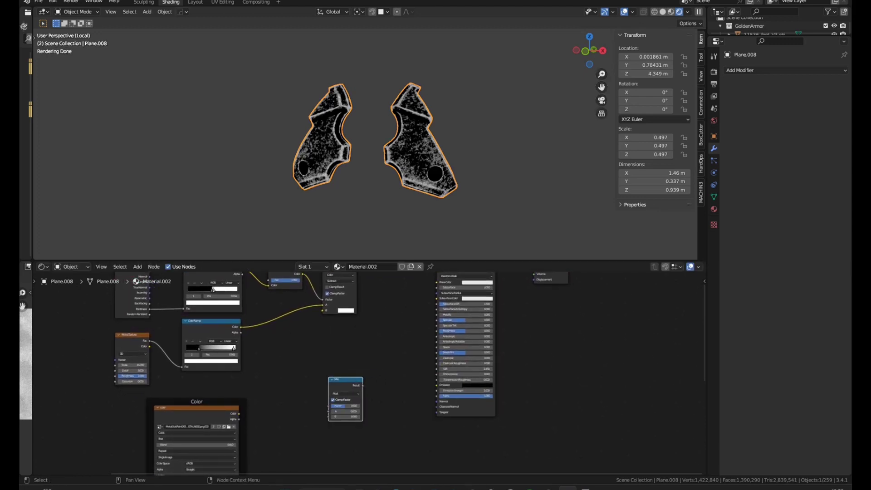
click(346, 393)
click(336, 409)
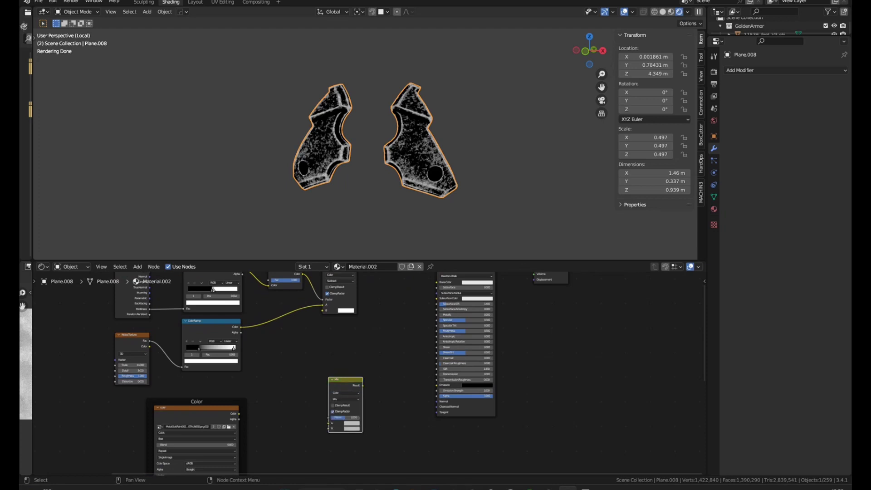
- Connect the Subtract Result to the new Mix node's Factor and the color texture's Color to its input A
scroll(347, 422, up, 4)
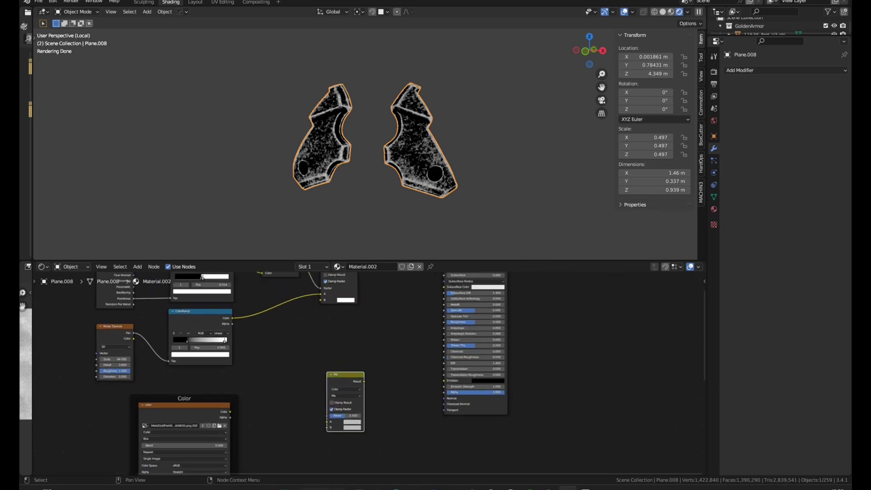
key(Home)
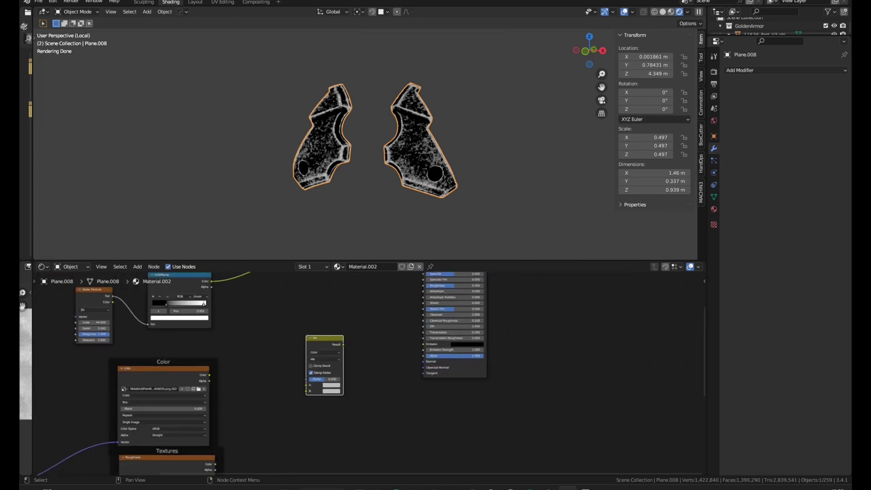
drag(325, 297, 297, 447)
middle_drag(272, 447, 259, 376)
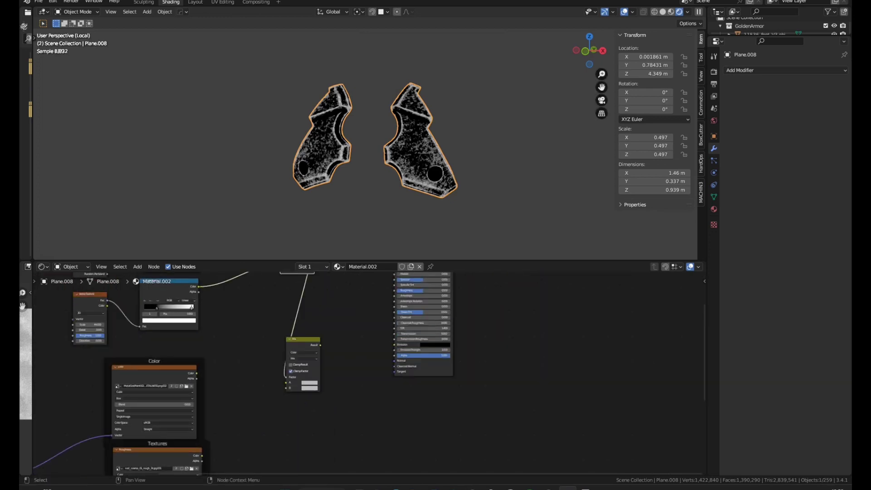
scroll(257, 410, up, 4)
click(172, 358)
drag(172, 357, 295, 371)
- Darken the Mix node's B color to a Value of 0.046 and preview the Mix node on the armor
click(327, 378)
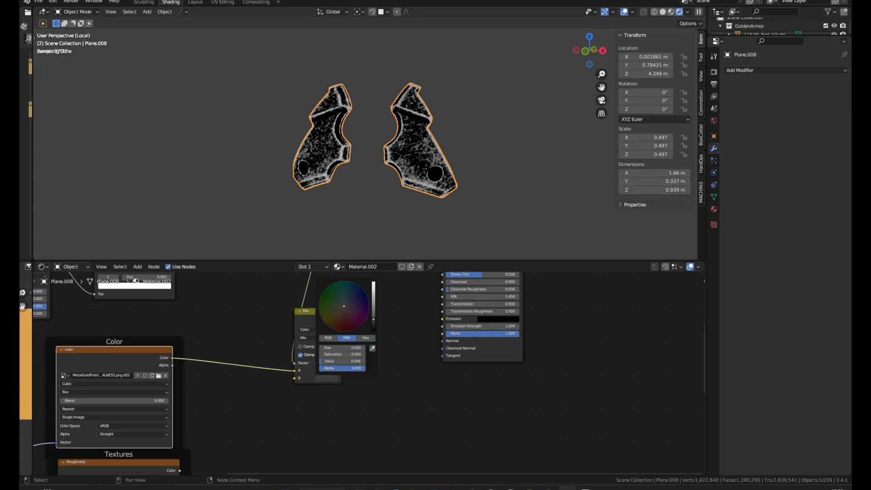
ctrl+shift+click(317, 313)
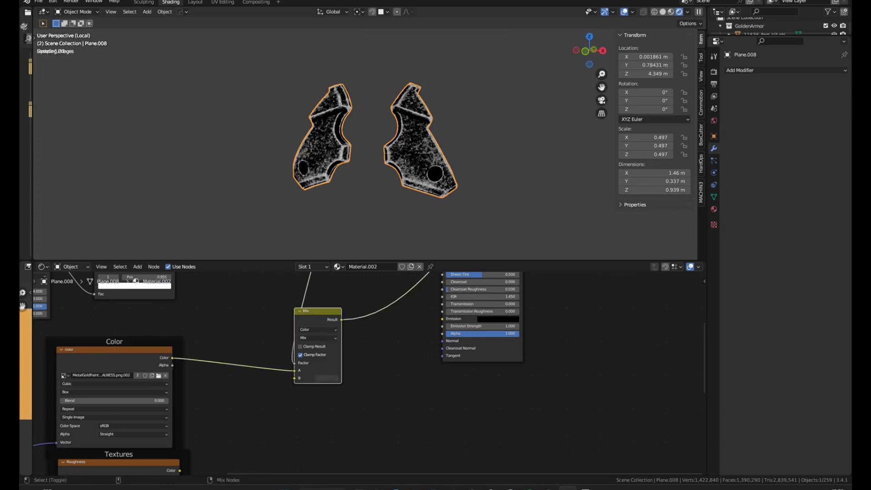
scroll(408, 143, up, 4)
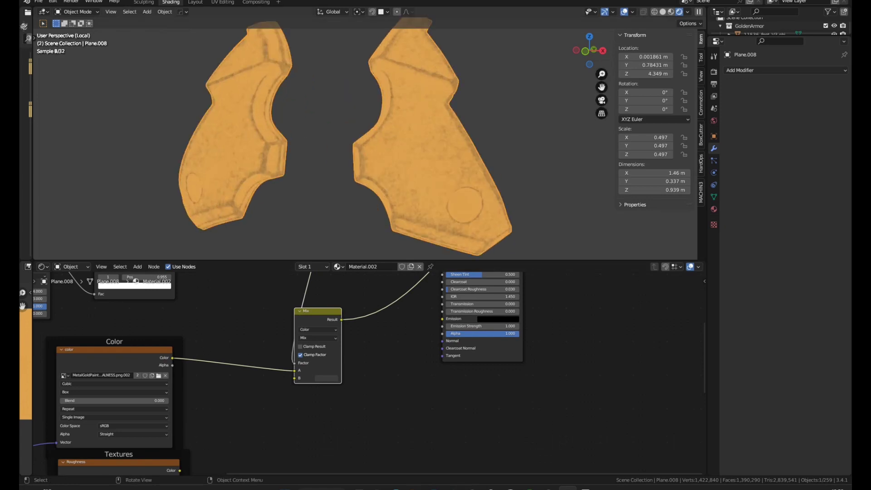
- Move the color texture link from the Mix node's A to B, and darken A to a Value of 0.011
scroll(297, 372, up, 3)
drag(294, 370, 294, 380)
click(334, 371)
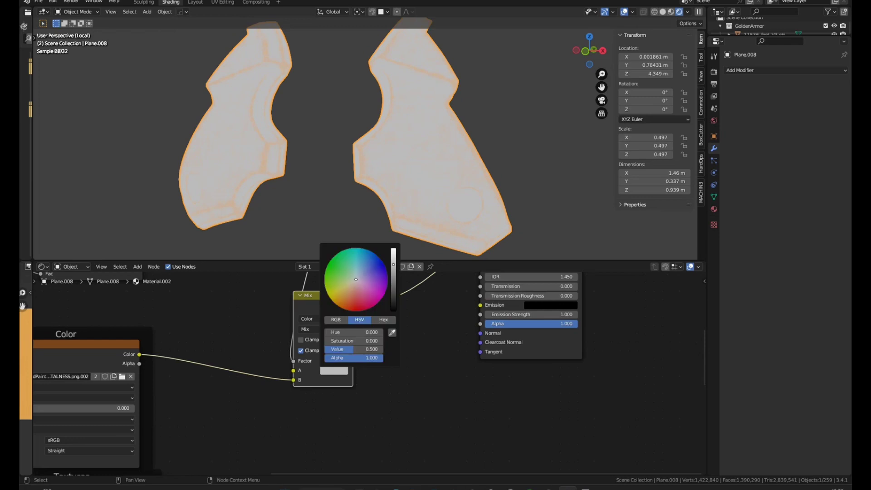
drag(393, 264, 394, 305)
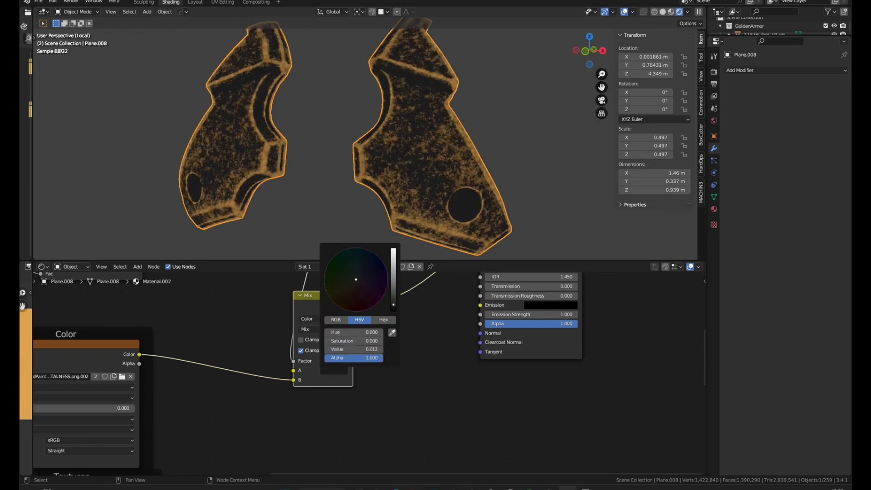
- Connect the Mix Result to the Principled BSDF's Base Color and route the shader back to the Material Output
scroll(398, 333, down, 5)
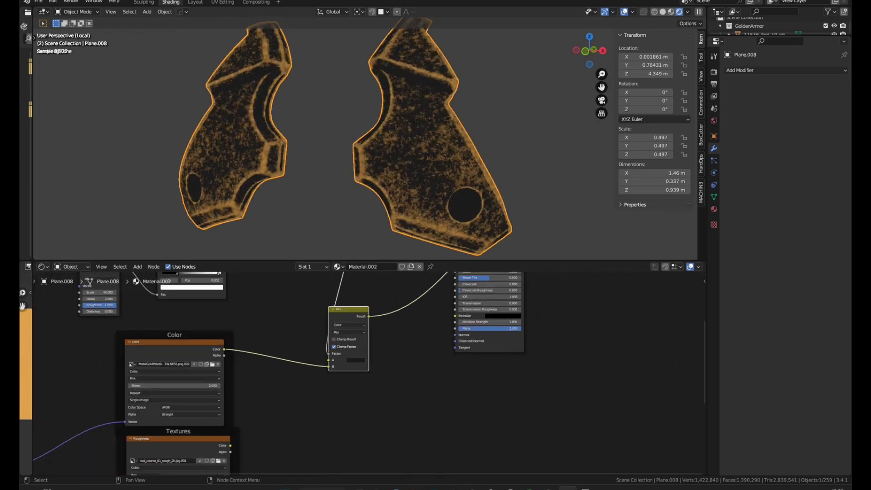
middle_drag(398, 334, 306, 425)
scroll(305, 381, down, 1)
middle_drag(304, 381, 303, 404)
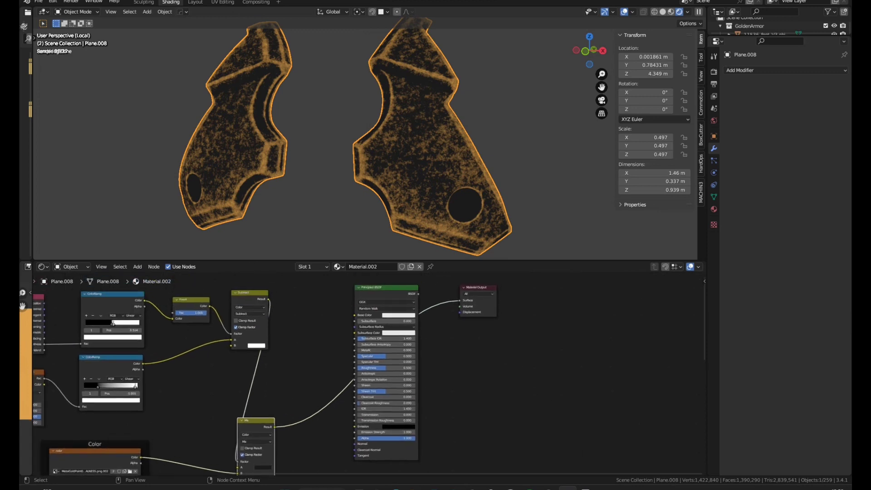
drag(275, 427, 355, 314)
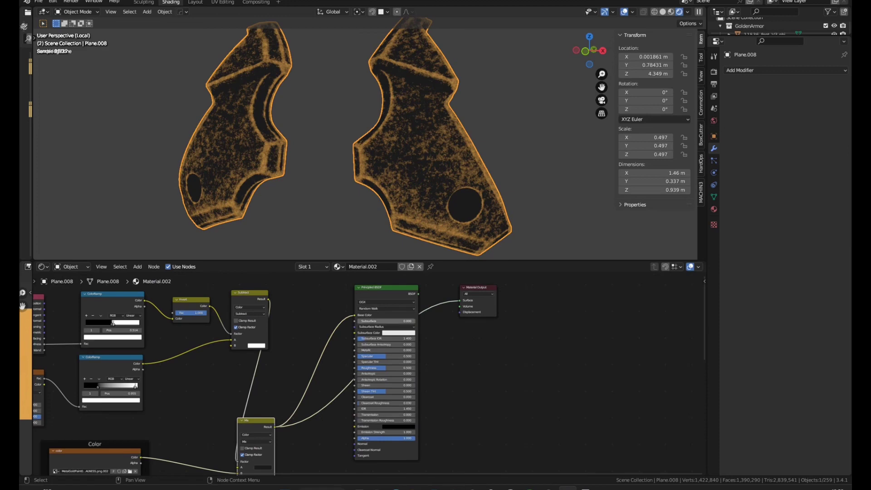
ctrl+shift+click(386, 290)
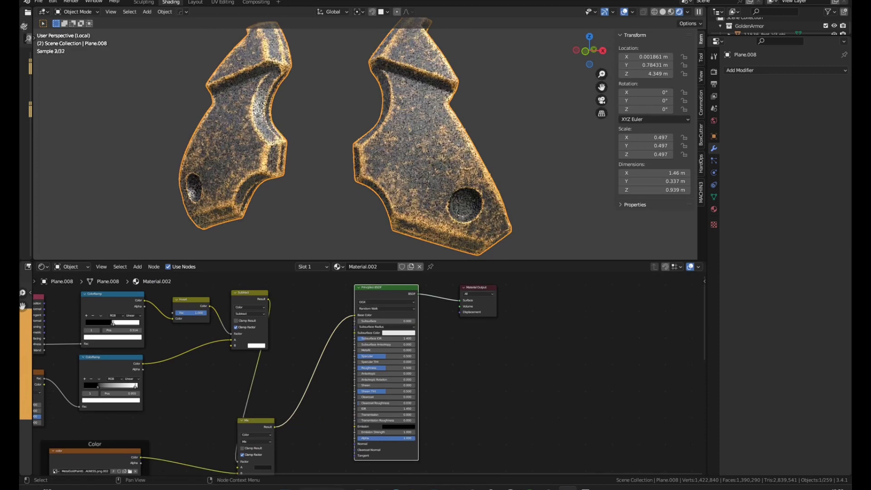
- Duplicate the color Mix node and place the copy beneath the original, beside the Roughness texture
shift+middle_drag(317, 408, 421, 278)
click(360, 296)
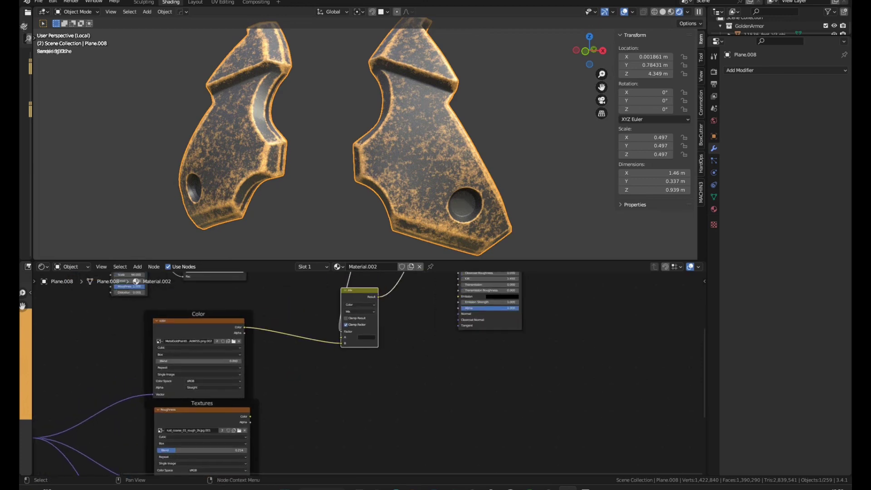
key(shift+d)
click(346, 413)
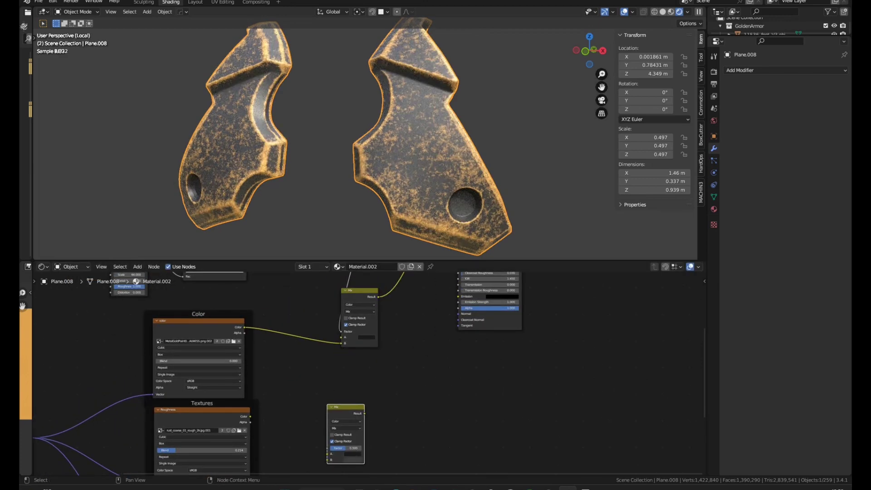
- Move the Principled BSDF node further down and away from the Mix nodes
key(alt+a)
click(490, 320)
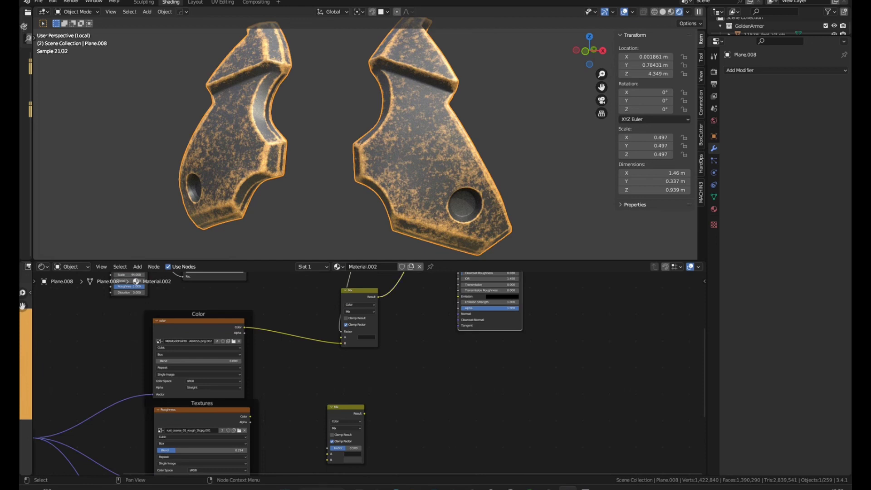
drag(490, 319, 560, 485)
- Connect the Roughness texture's Color to input B of the duplicated Mix node
shift+middle_drag(369, 345, 422, 418)
scroll(369, 373, up, 7)
shift+middle_drag(369, 374, 369, 386)
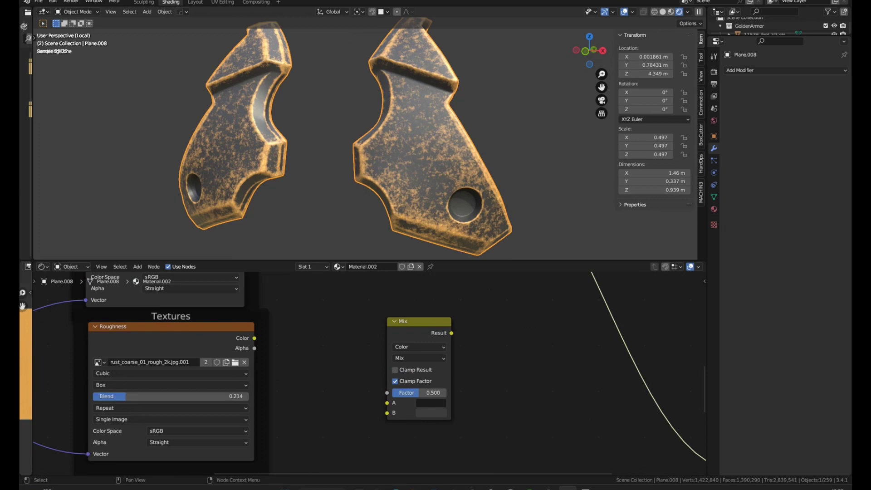
drag(254, 338, 387, 412)
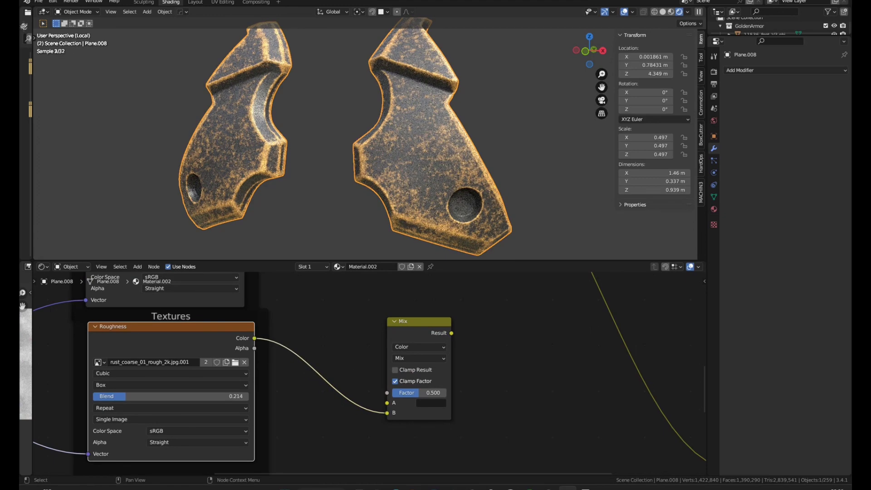
scroll(381, 345, down, 8)
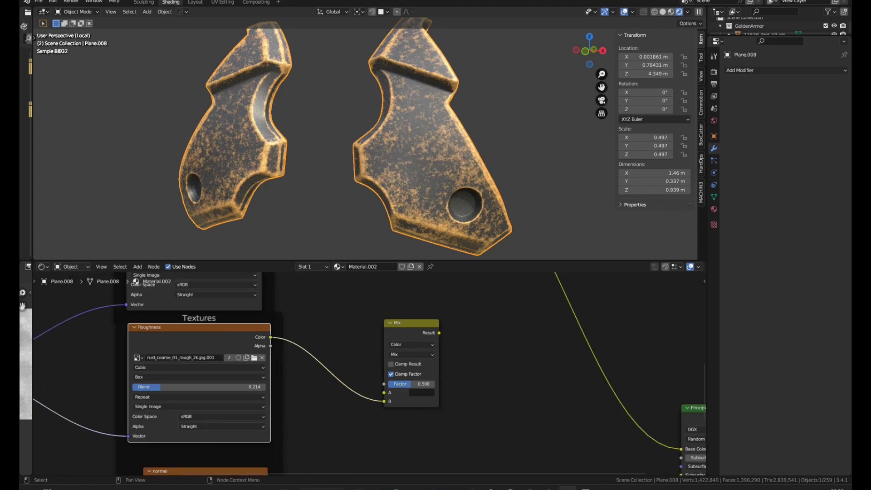
middle_drag(381, 336, 365, 444)
scroll(335, 363, down, 4)
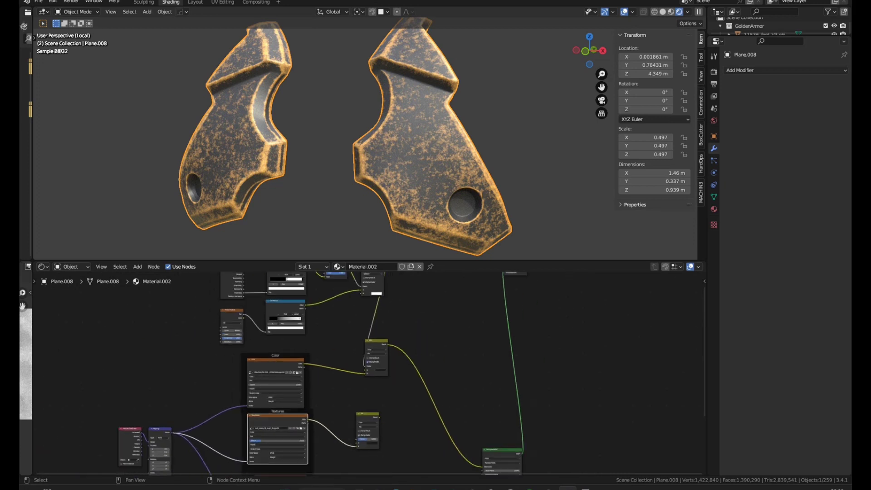
- Connect the Result of the edge-wear mask's Mix node to the Factor input of the duplicated Mix node
scroll(336, 363, down, 1)
middle_drag(335, 363, 322, 373)
drag(369, 282, 343, 443)
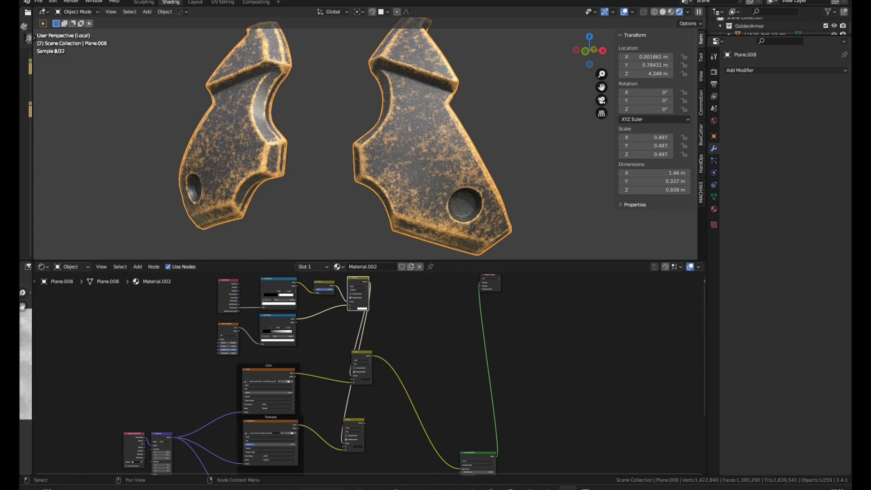
- Adjust the brightness of color A on the duplicated Mix node beside the Roughness texture
scroll(358, 449, up, 5)
scroll(358, 445, up, 4)
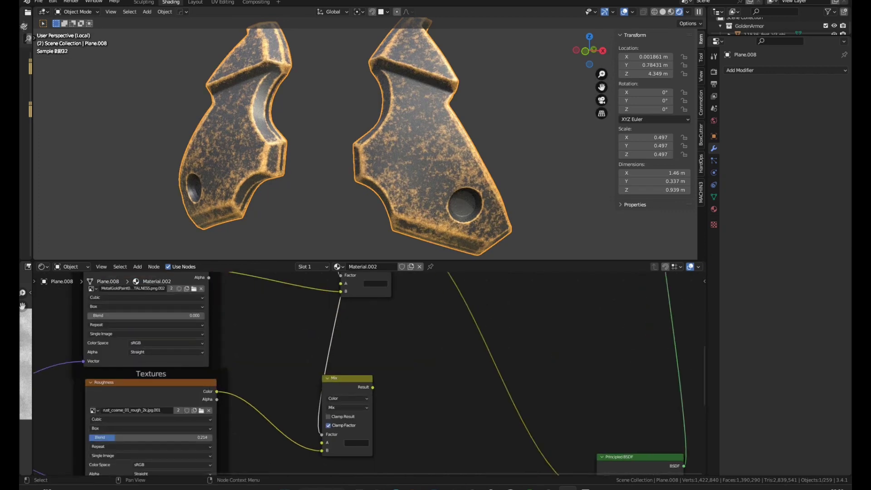
click(358, 445)
drag(423, 365, 424, 359)
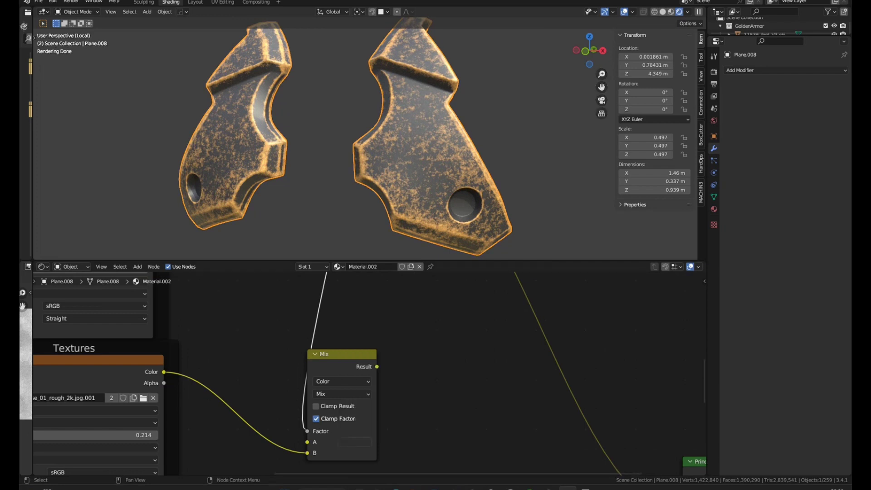
click(357, 443)
- Move the Principled BSDF up beside the roughness Mix node and connect that Mix's Result to its Roughness input
scroll(426, 345, down, 5)
middle_drag(426, 345, 249, 327)
scroll(279, 363, down, 2)
middle_drag(318, 408, 277, 328)
drag(393, 313, 382, 205)
scroll(277, 284, up, 3)
middle_drag(290, 317, 243, 416)
drag(135, 359, 358, 341)
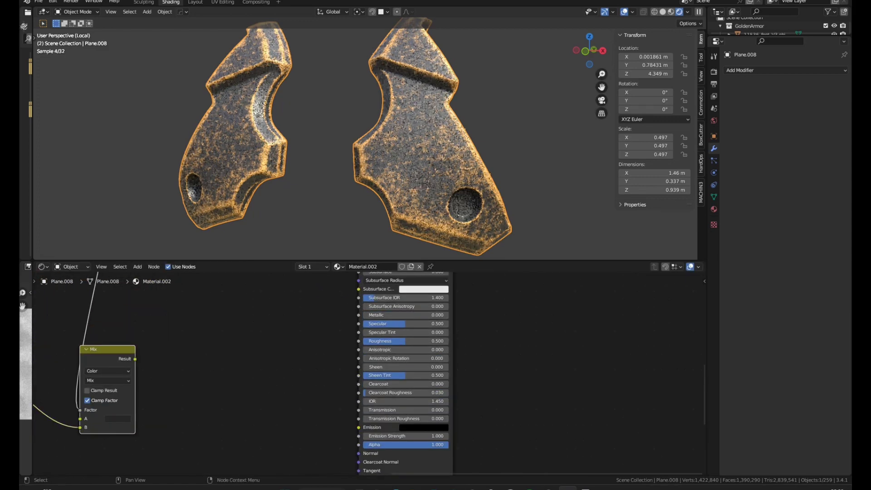
scroll(363, 137, up, 5)
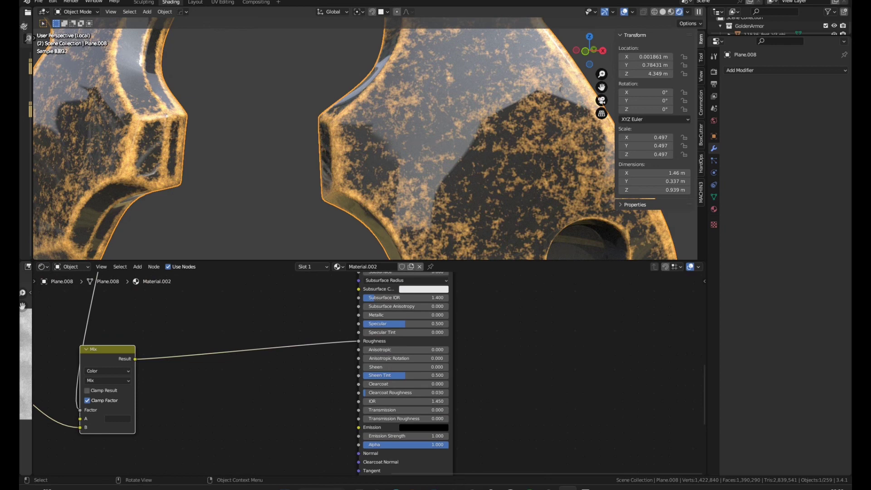
- Preview the roughness Mix node's output directly on the armor model
middle_drag(254, 336, 273, 371)
ctrl+shift+click(126, 393)
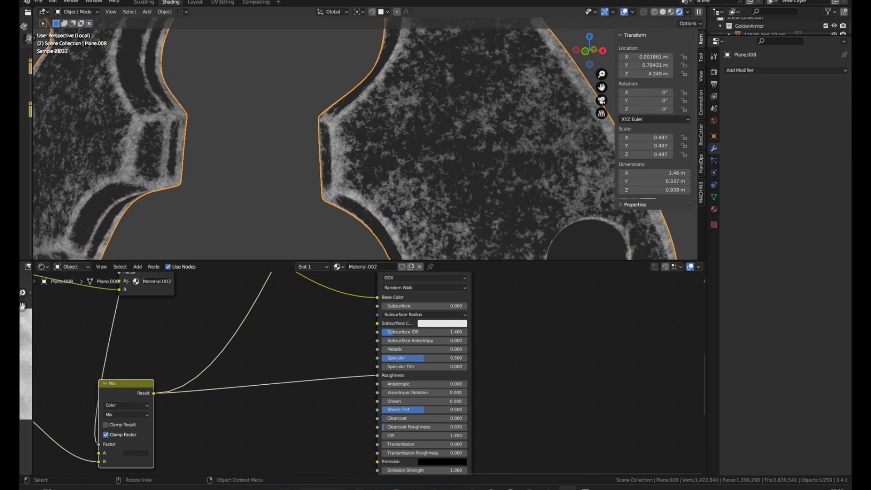
middle_drag(272, 386, 321, 365)
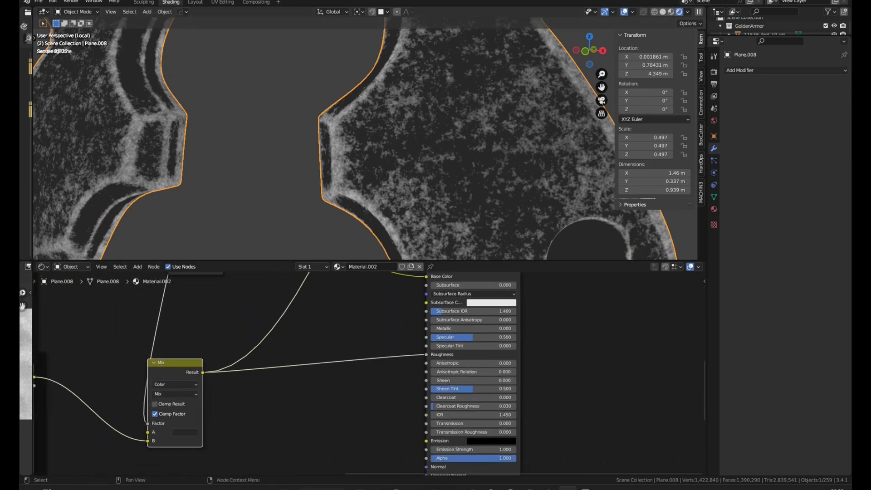
- Insert a ColorRamp node on the link between the roughness Mix and the Principled BSDF's Roughness input
key(shift+a)
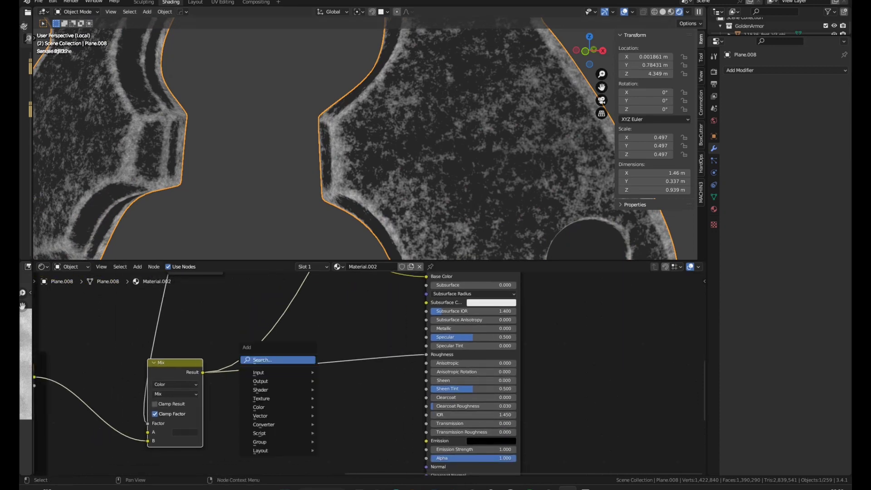
click(290, 360)
text(ra)
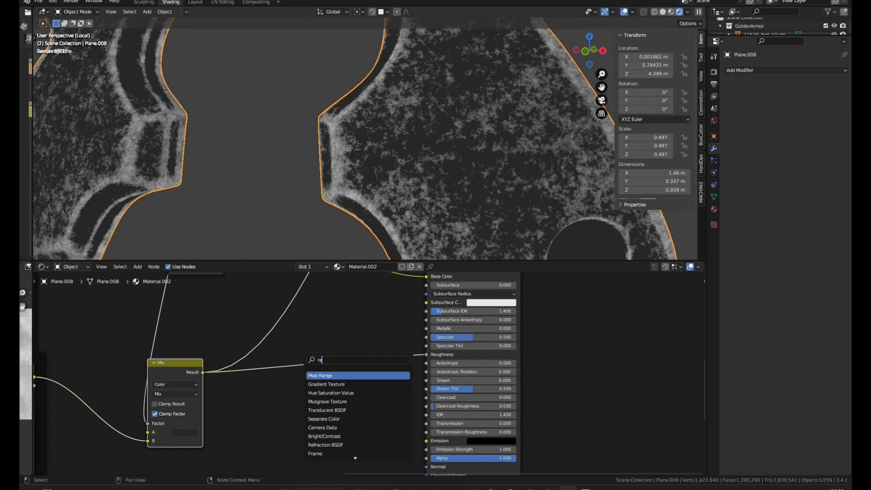
text(mp)
key(Return)
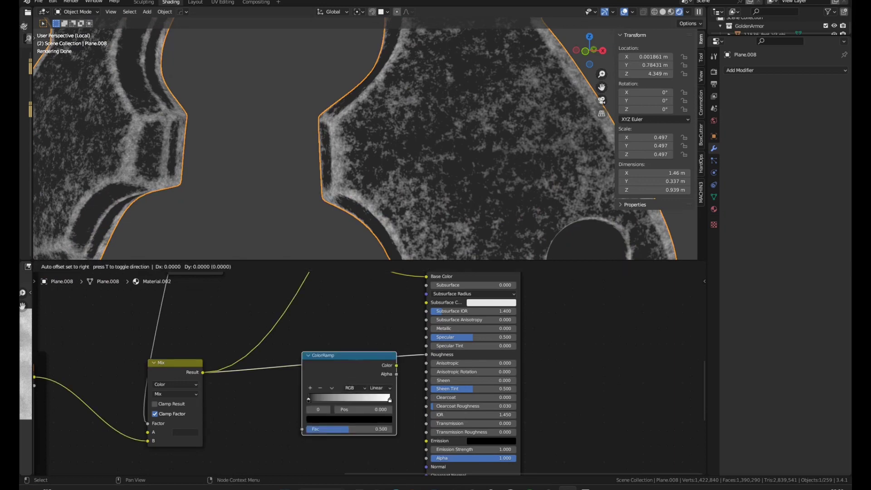
click(301, 354)
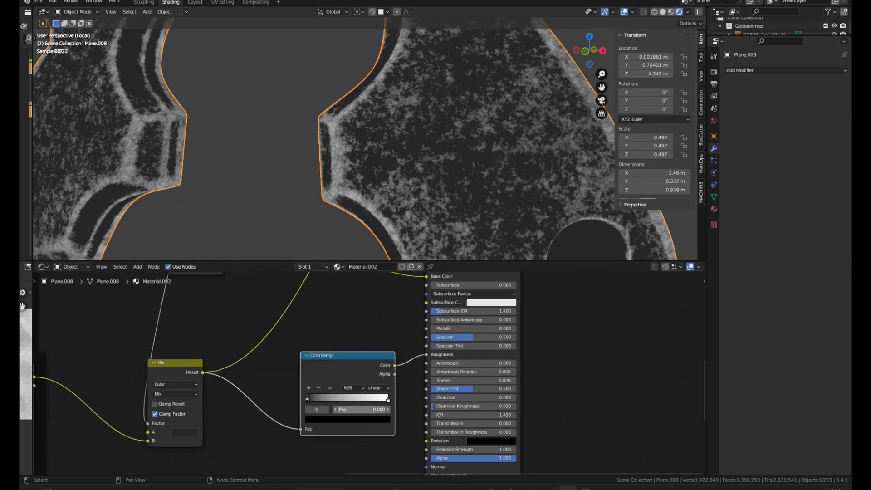
- Reverse the ColorRamp, placing its black stop at 0.309 and a slightly dimmed white stop at 0.000
drag(307, 399, 332, 400)
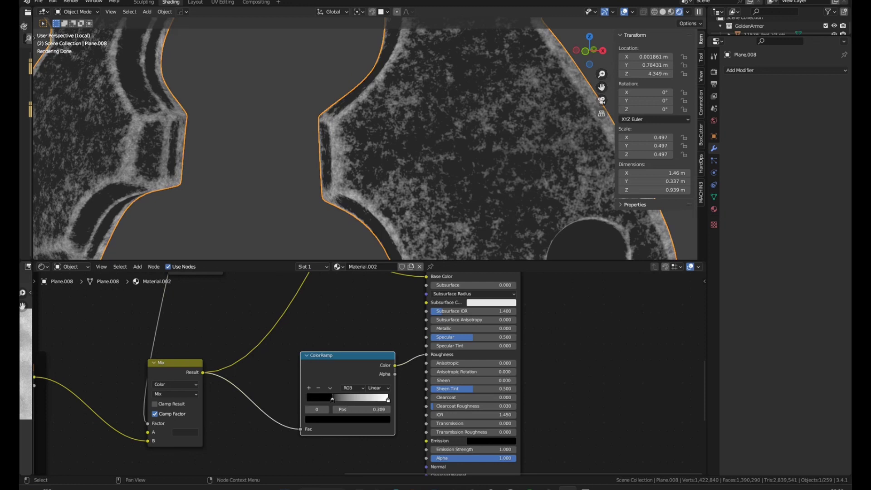
drag(389, 400, 309, 399)
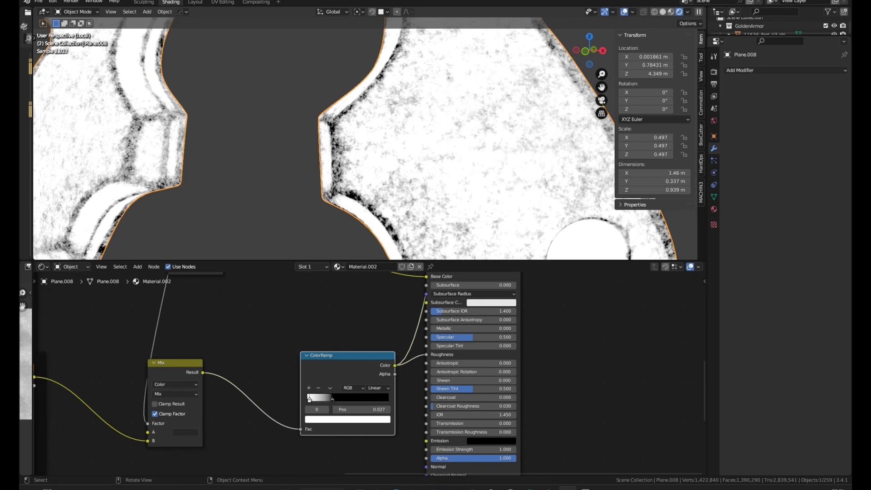
scroll(317, 403, up, 3)
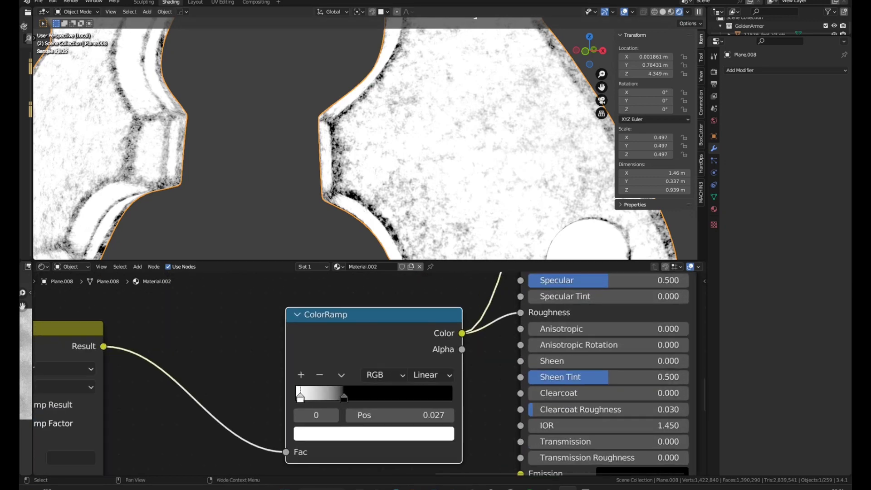
drag(300, 397, 295, 397)
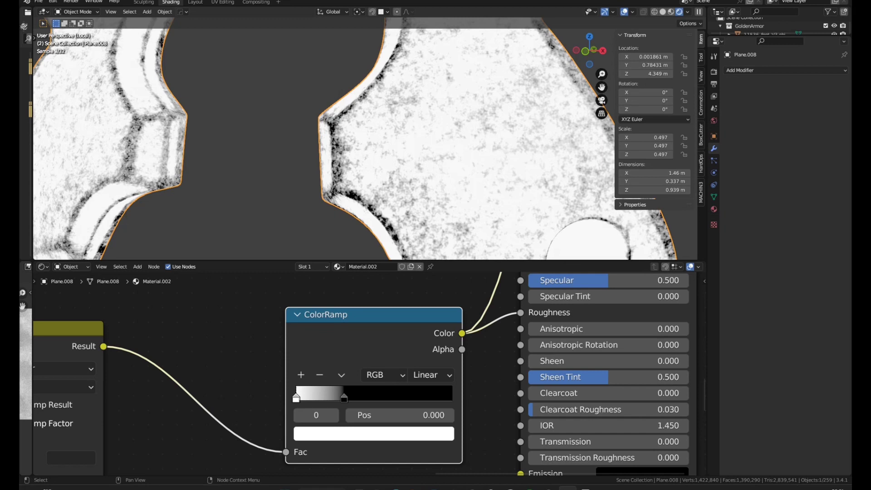
click(373, 433)
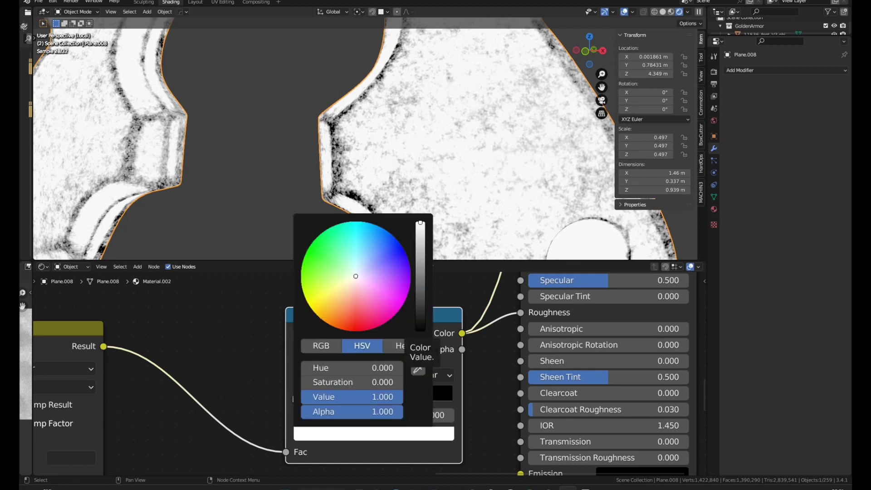
drag(420, 222, 420, 230)
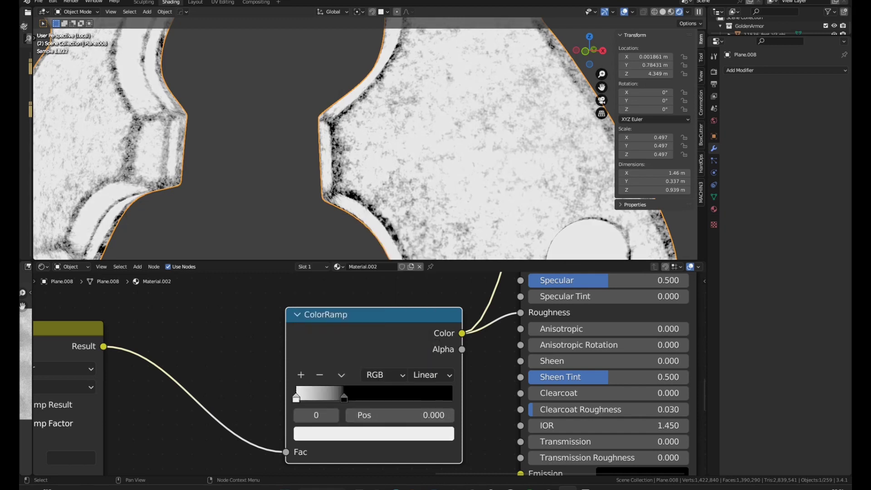
- Lighten the ColorRamp's black stop to a color value of 0.043 and move it to position 0.109
click(344, 398)
click(373, 433)
drag(420, 329, 420, 305)
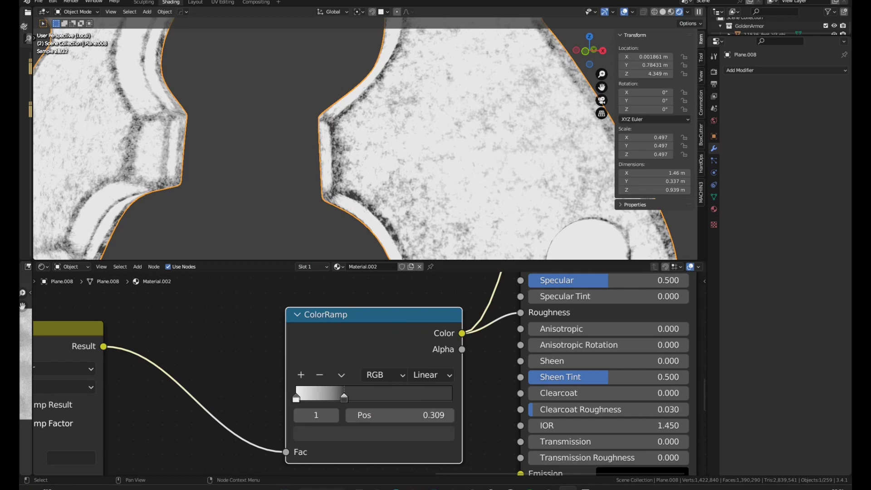
drag(344, 398, 313, 397)
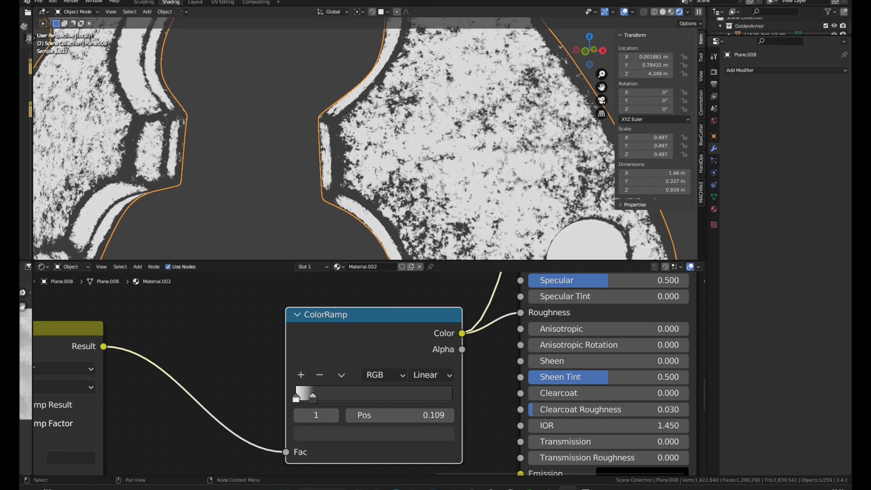
click(374, 434)
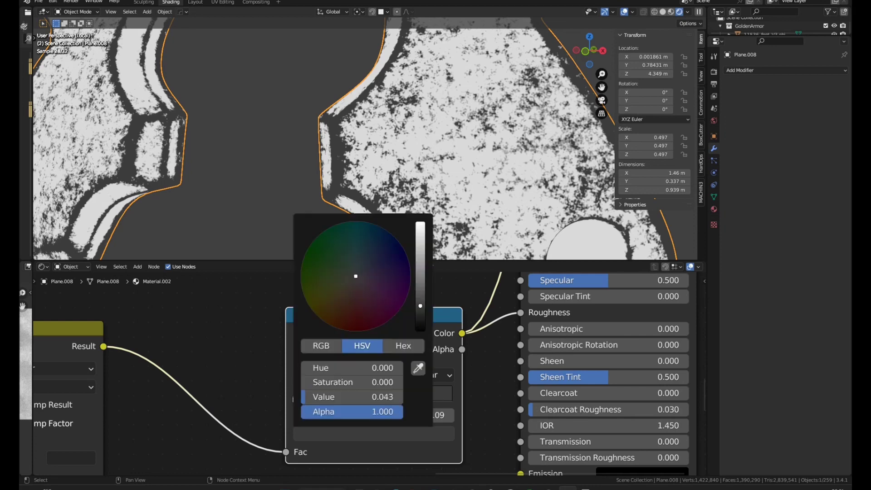
- Switch the model's preview from the ColorRamp back to the full Principled BSDF shader
scroll(344, 372, down, 1)
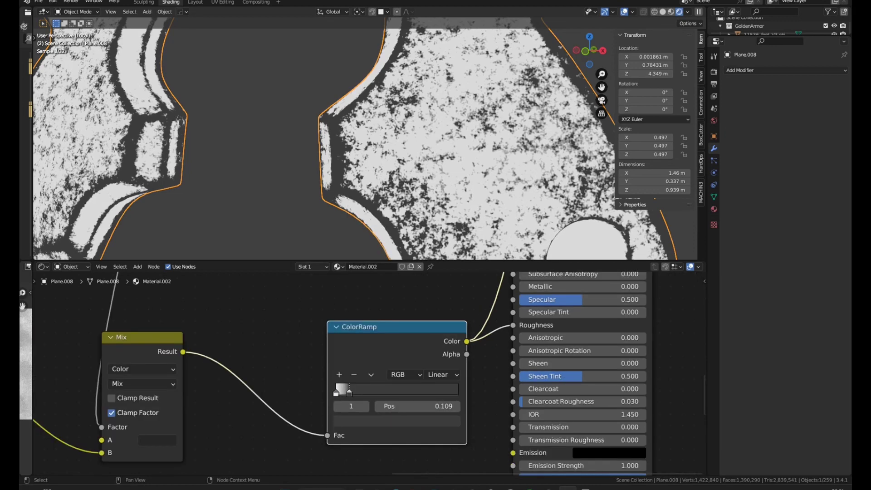
scroll(380, 408, down, 2)
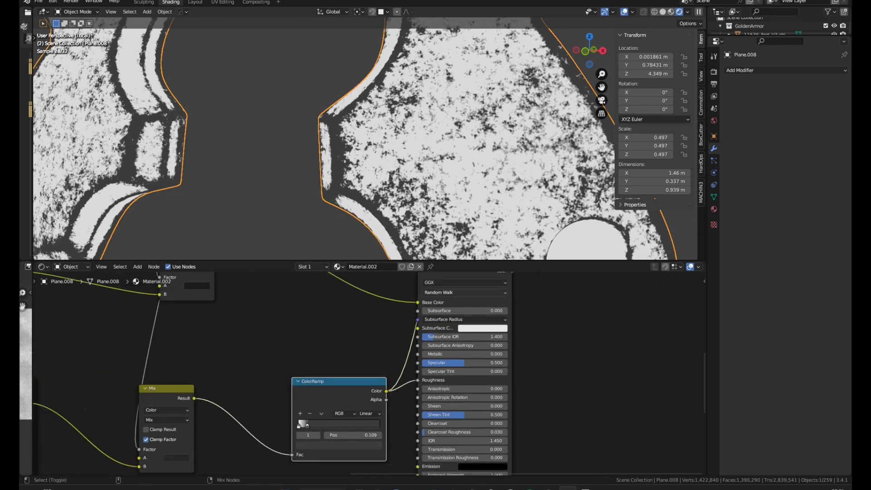
middle_drag(380, 409, 371, 442)
ctrl+shift+click(454, 295)
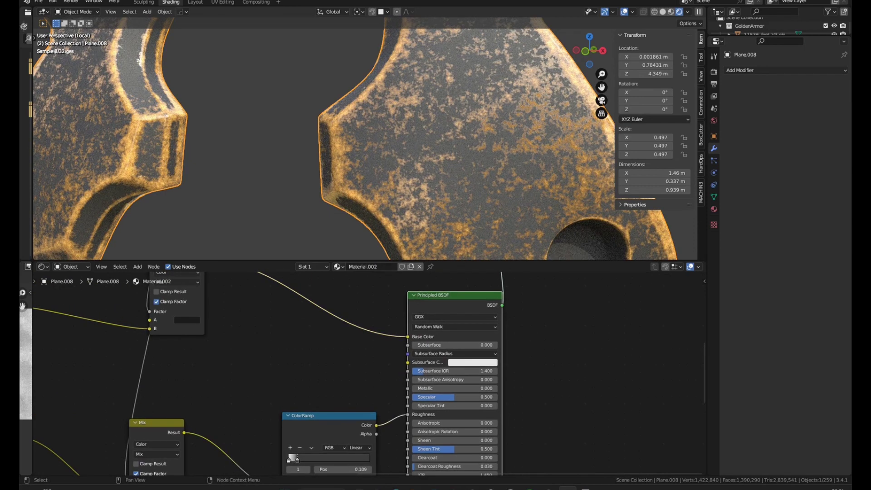
- Add an Invert node above the ColorRamp, between the roughness Mix and the Principled BSDF
scroll(349, 444, down, 2)
scroll(302, 389, up, 2)
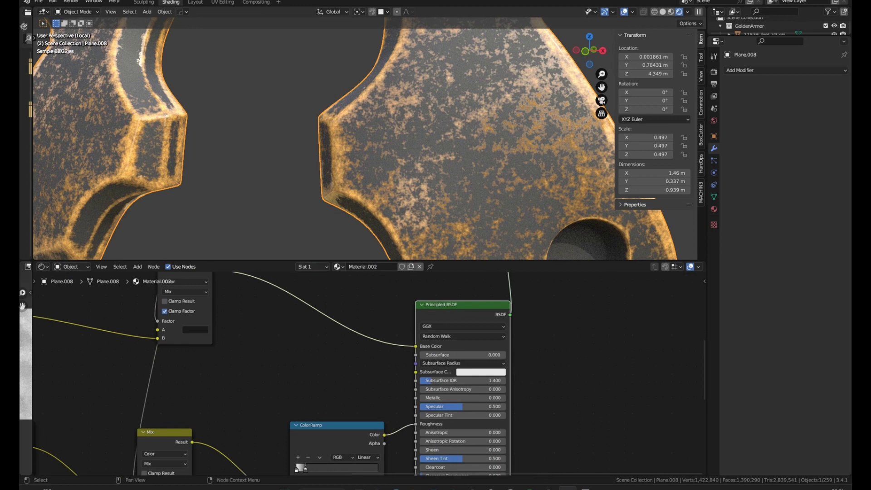
middle_drag(302, 389, 387, 371)
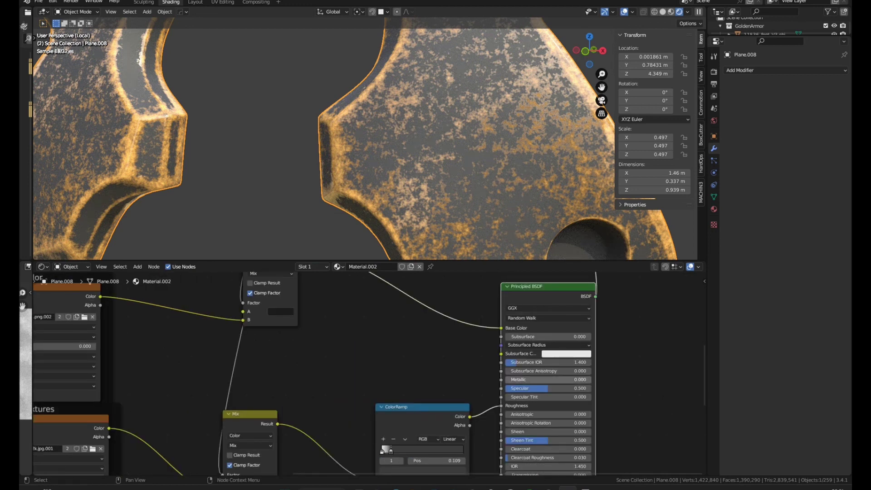
middle_drag(548, 380, 527, 366)
middle_drag(367, 357, 360, 350)
key(shift+a)
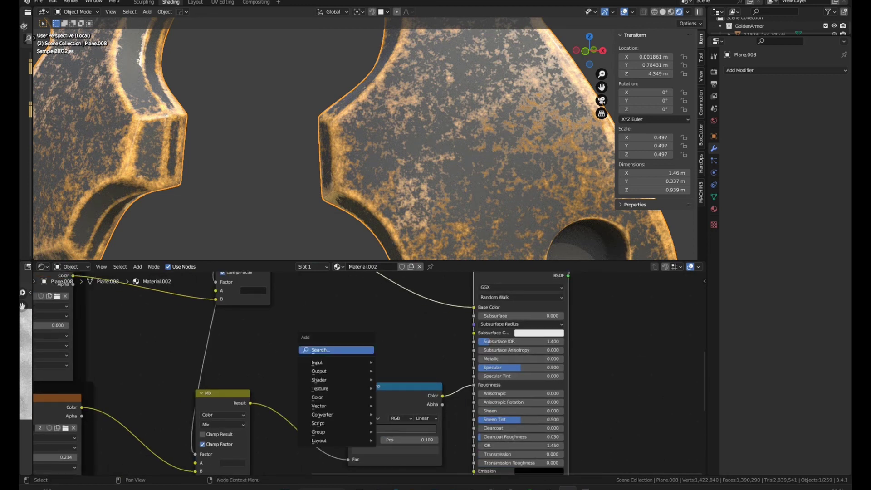
click(360, 349)
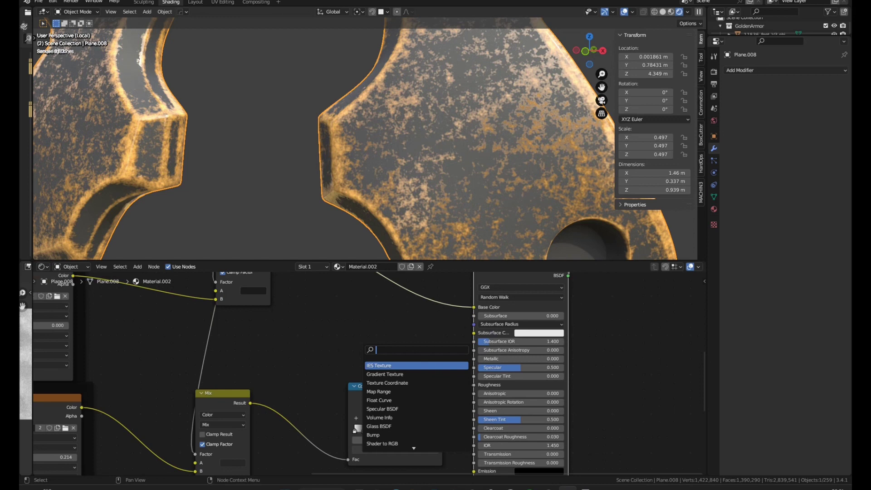
text(invert)
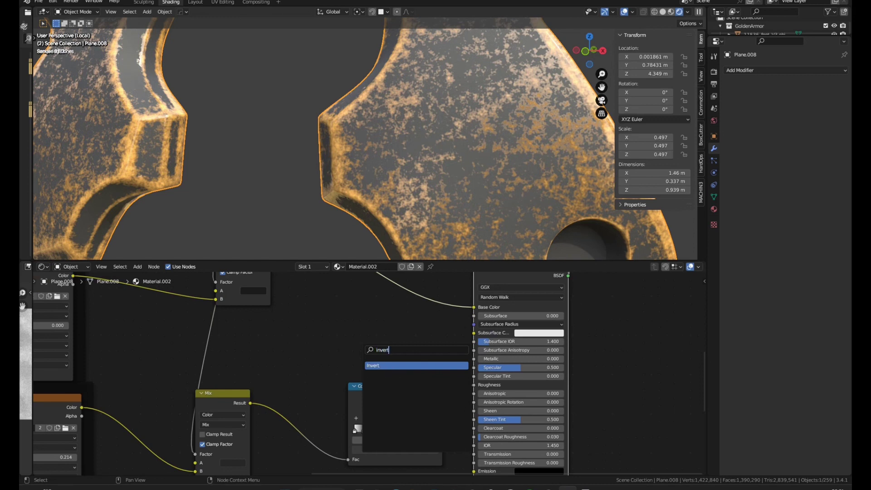
key(Return)
click(338, 345)
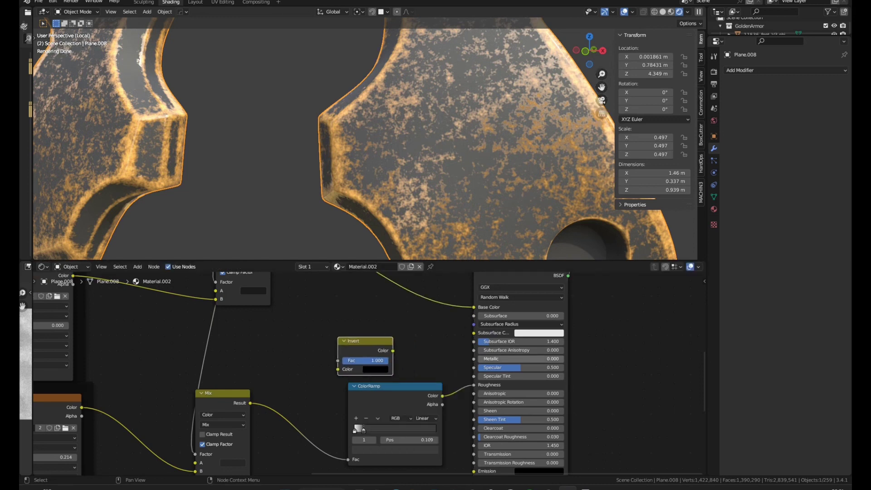
- Feed the roughness Mix's Result through the Invert node's Color input and into the Principled BSDF's Metallic input
drag(250, 403, 337, 368)
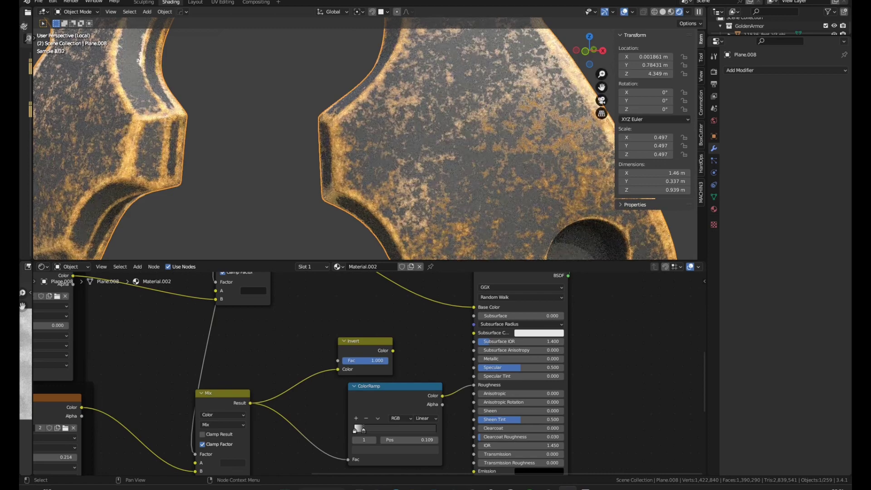
drag(392, 351, 474, 359)
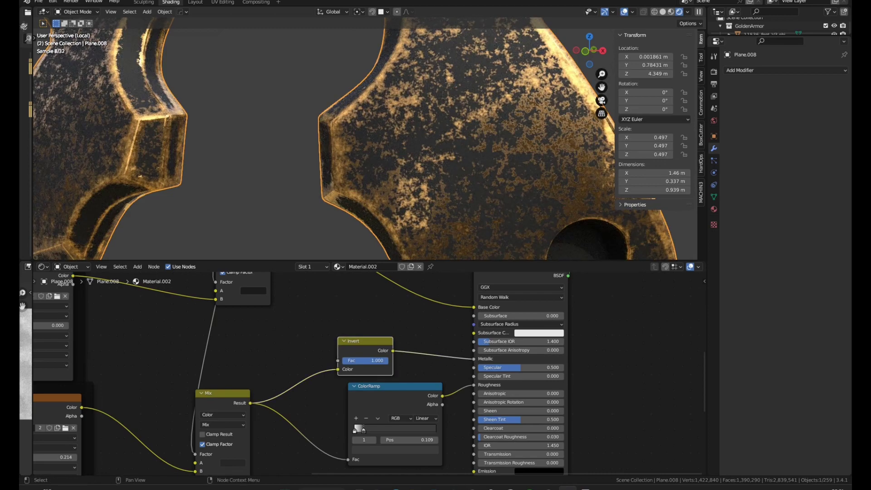
scroll(458, 163, down, 1)
middle_drag(450, 252, 443, 254)
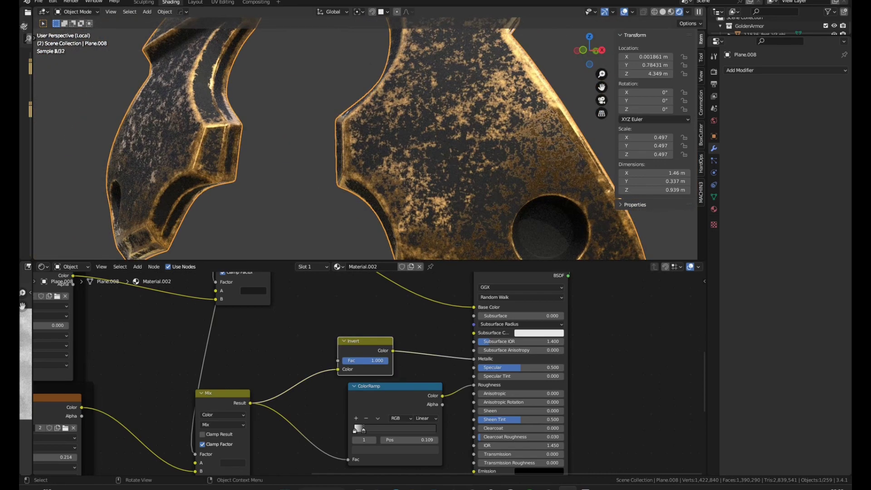
- Add a Normal Map node beside the normal image texture and feed the texture's Color into its Color input
scroll(431, 303, down, 3)
middle_drag(431, 303, 454, 276)
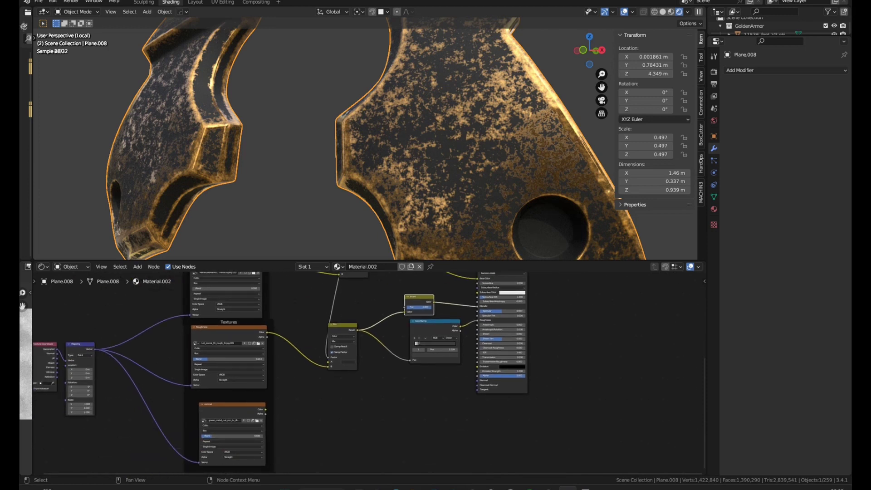
scroll(362, 387, up, 4)
middle_drag(363, 387, 359, 363)
key(shift+a)
click(320, 381)
text(norm)
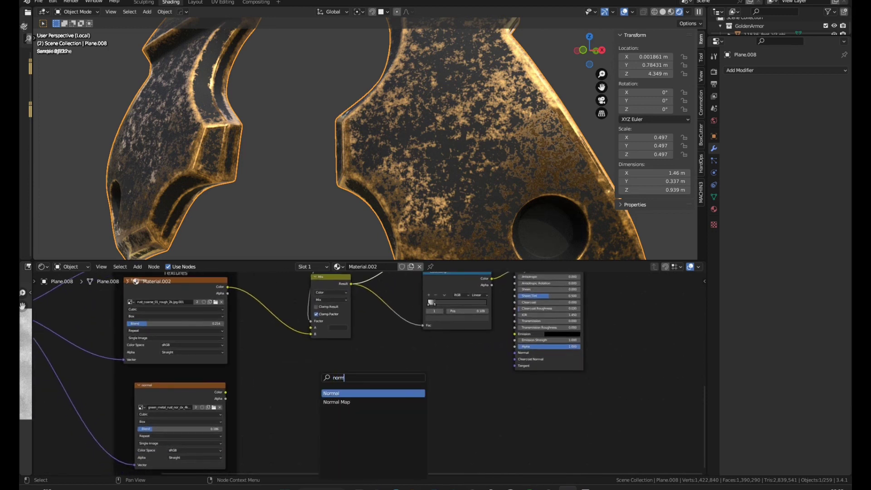
text(al)
key(Down)
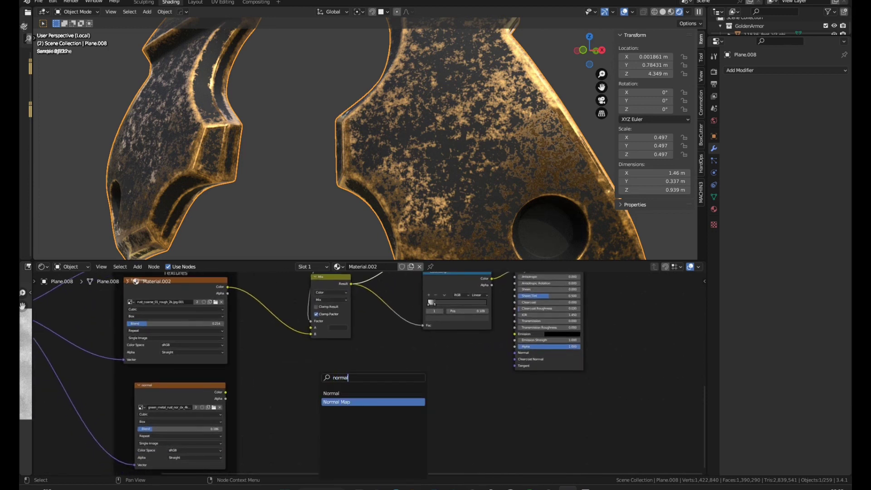
key(Return)
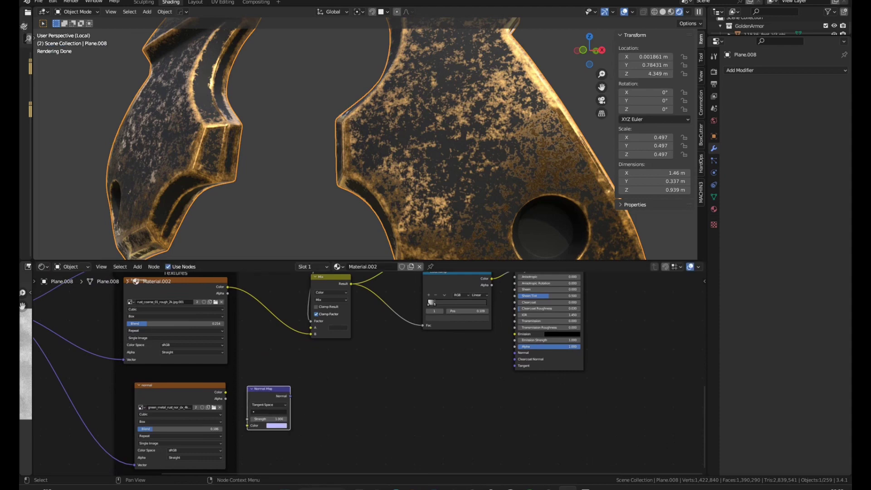
drag(225, 392, 247, 425)
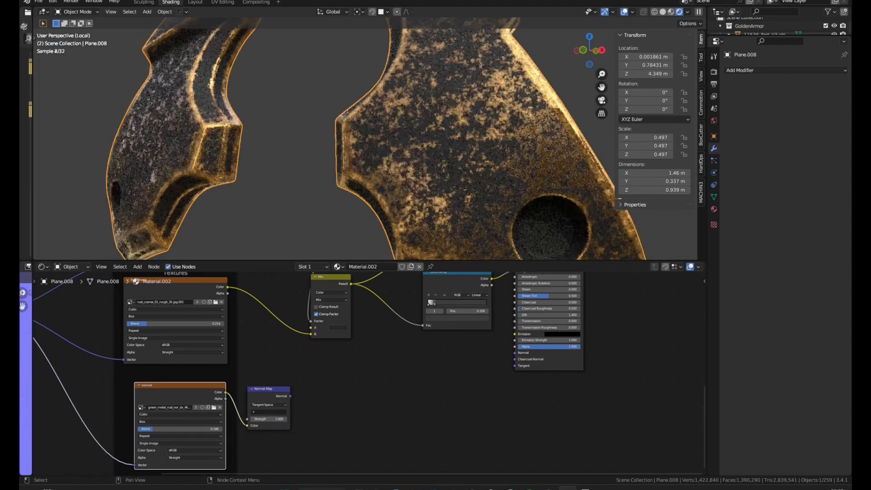
- Move the Material Output node down beside the Principled BSDF
scroll(338, 383, down, 4)
middle_drag(337, 382, 226, 458)
scroll(285, 377, down, 1)
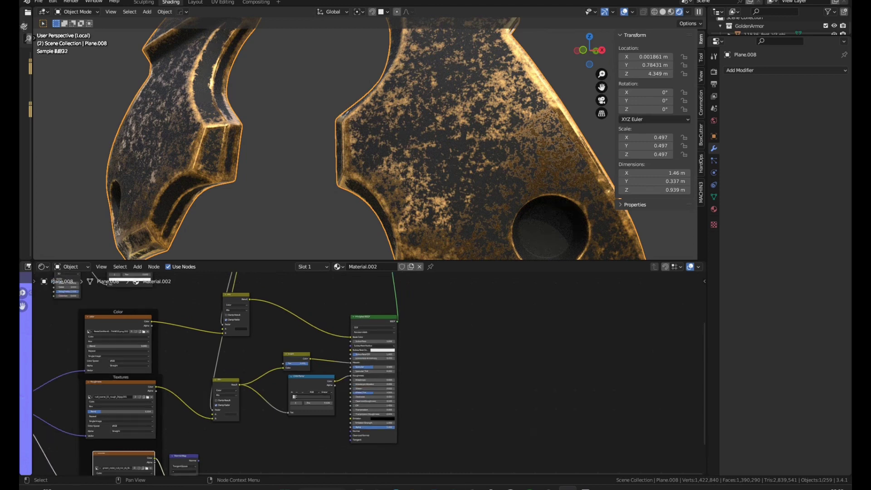
scroll(295, 399, down, 3)
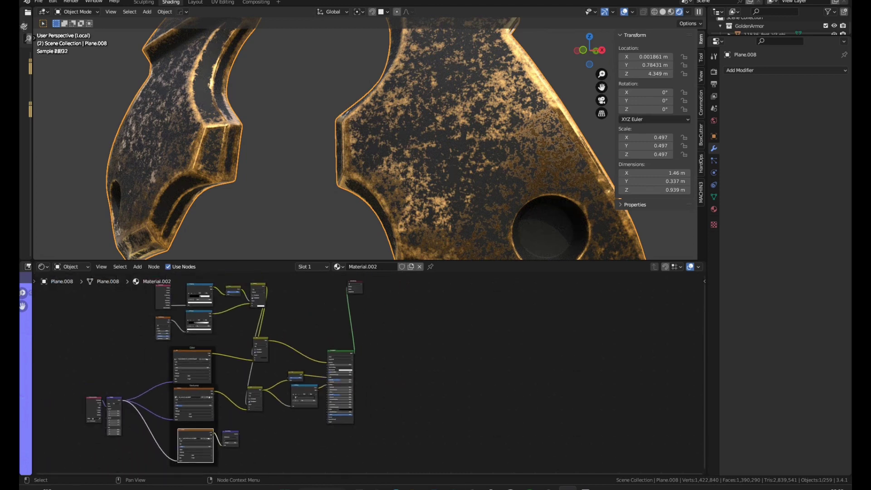
click(355, 287)
drag(355, 286, 378, 377)
scroll(243, 442, up, 2)
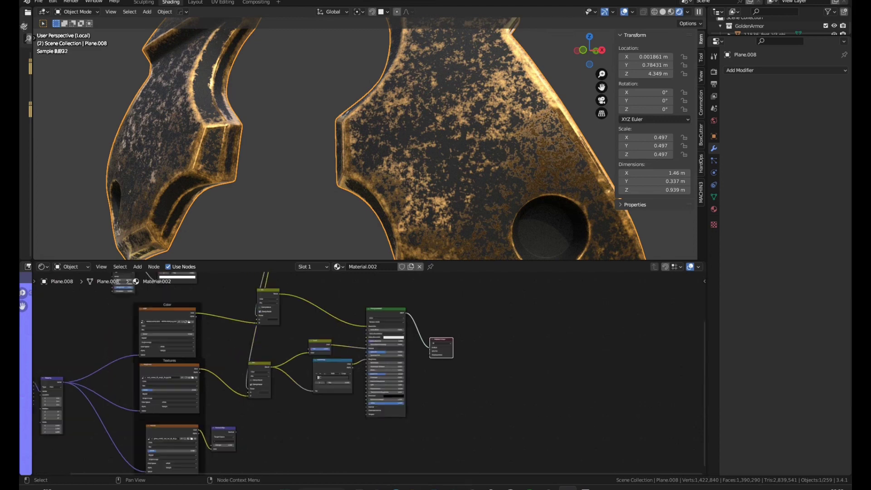
- Enlarge the node editor area and link the Normal Map's Normal output to the Material Output's Displacement input
drag(436, 260, 435, 145)
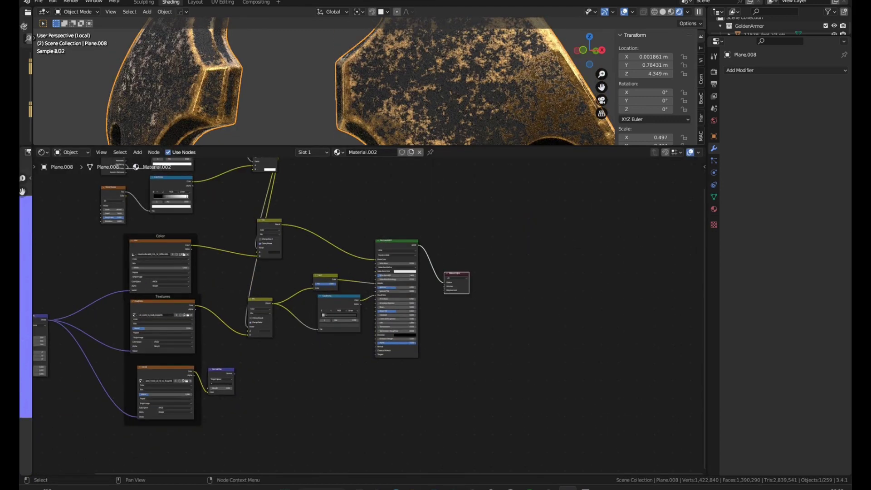
scroll(247, 381, up, 4)
drag(230, 371, 517, 257)
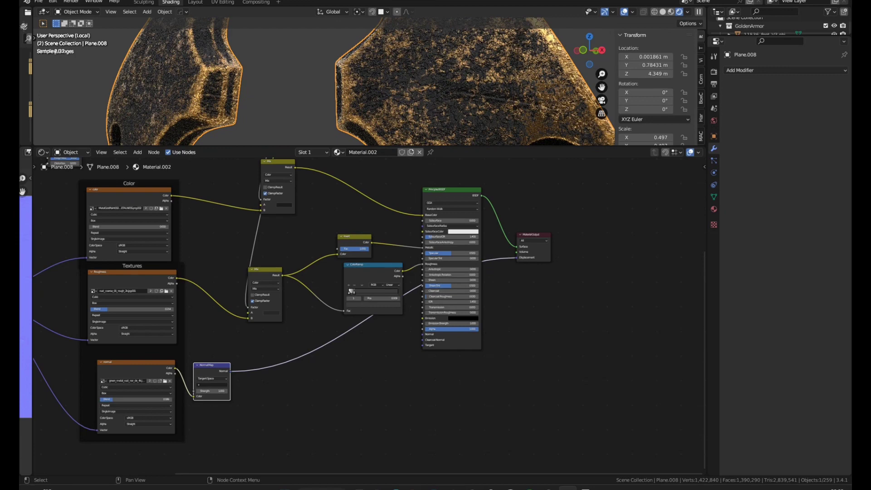
- Set the Normal Map node's strength to 0.1
scroll(211, 395, up, 2)
click(209, 388)
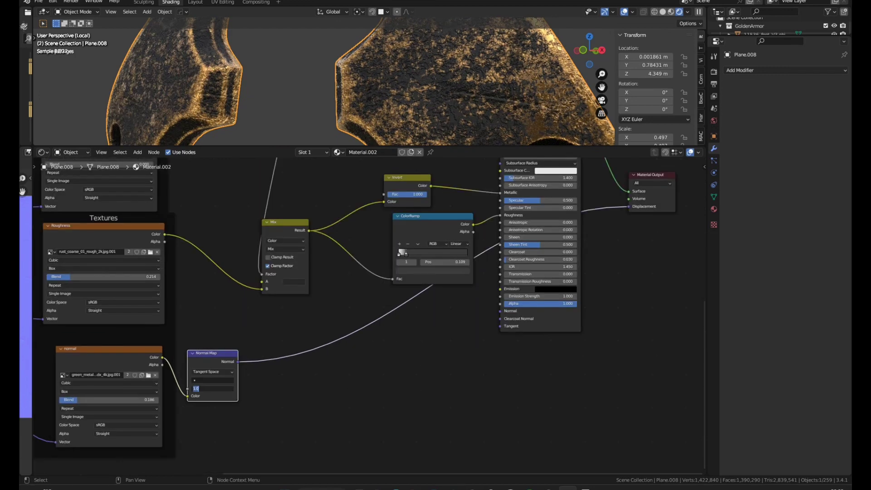
text(0.1)
key(Return)
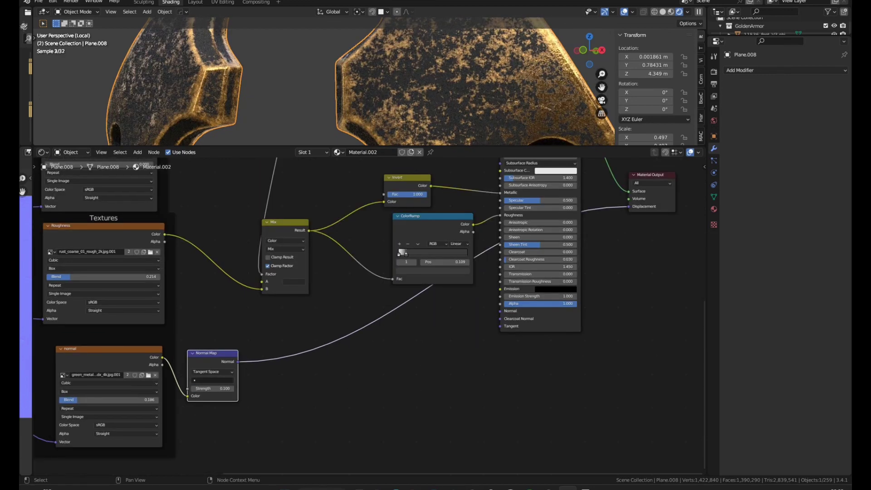
middle_drag(390, 86, 442, 65)
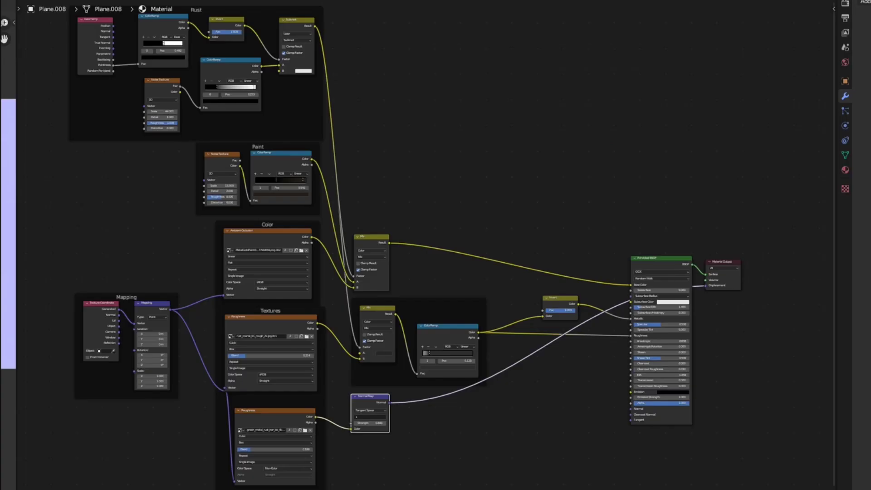
- Examine the complete node tree, from the Rust, Paint, Color and Textures frames through to the Principled BSDF and Material Output
scroll(195, 68, up, 4)
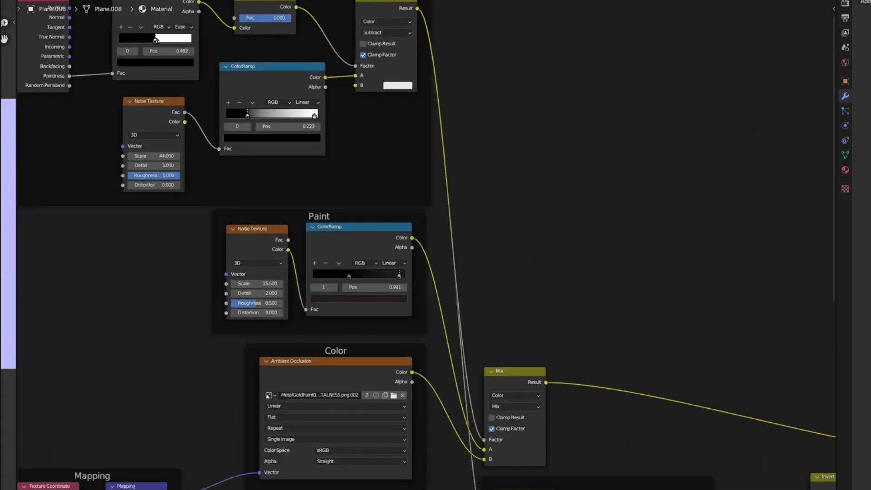
scroll(390, 227, down, 3)
mouse_move(435, 409)
middle_down()
mouse_move(390, 212)
mouse_move(378, 60)
middle_up()
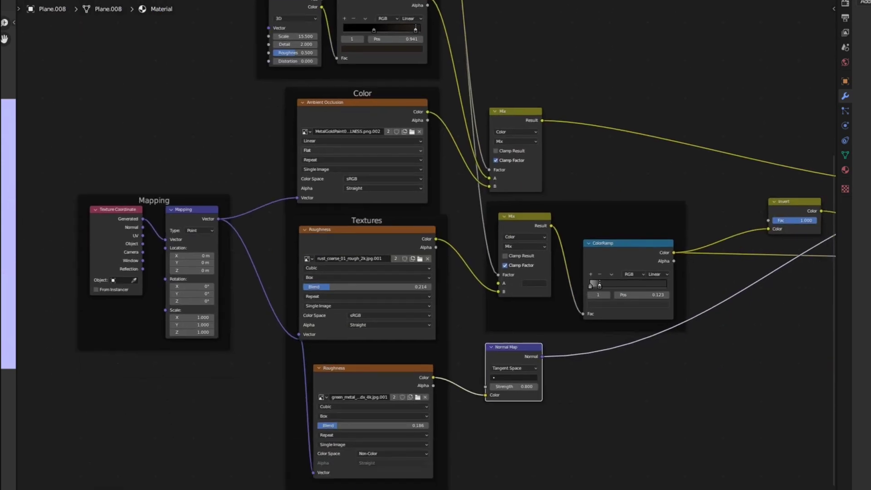
scroll(345, 290, down, 2)
scroll(385, 234, up, 1)
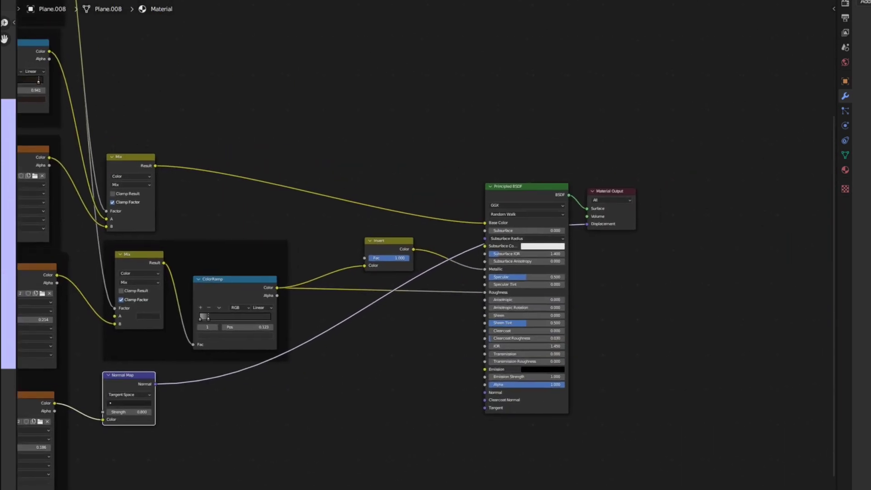